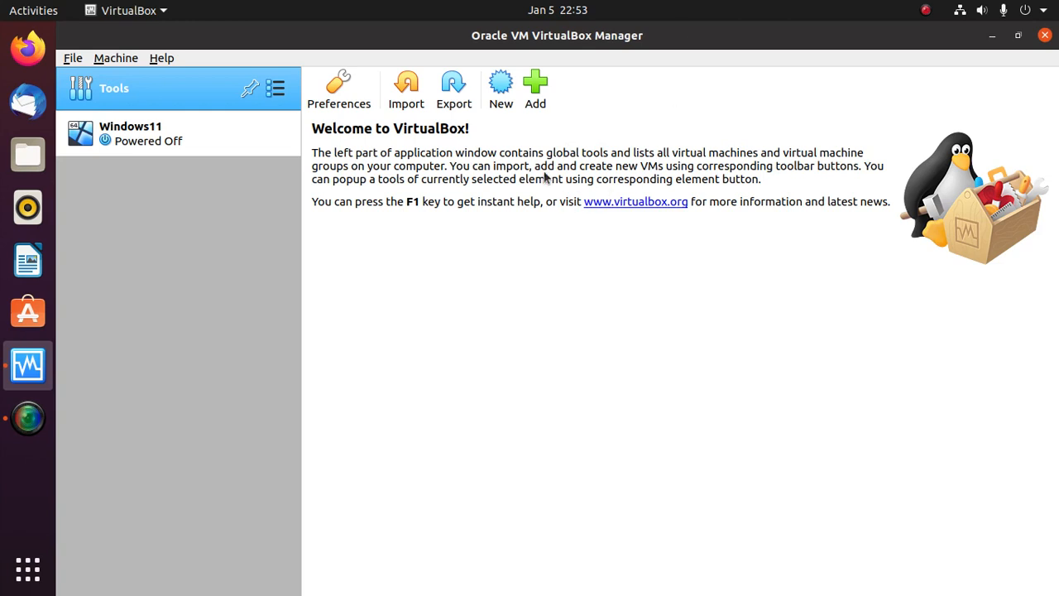
- Start a new virtual machine with the New toolbar button
click(501, 89)
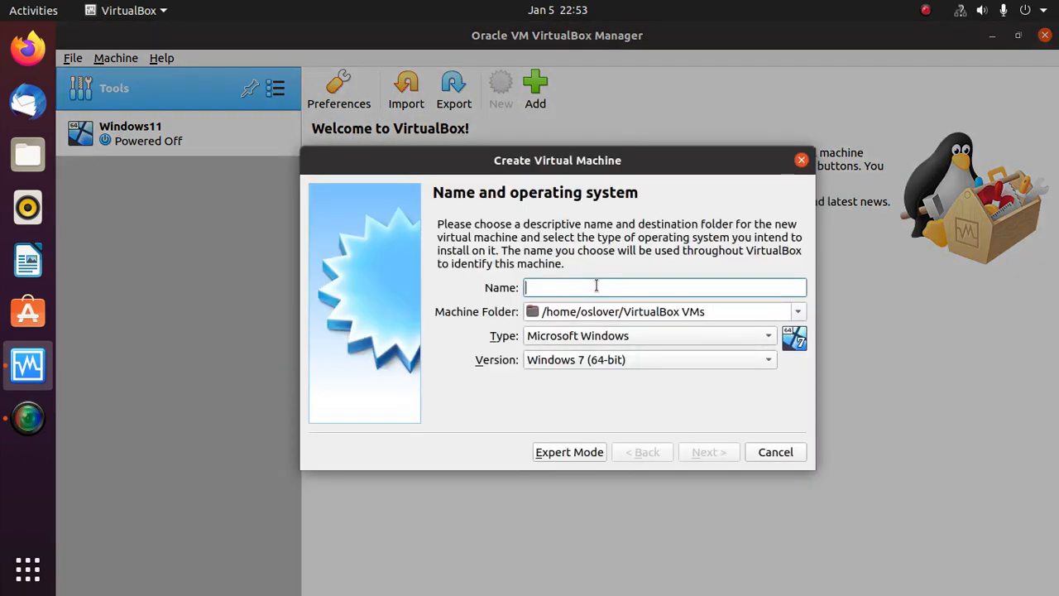
- Name the VM UBUTNU21.04 with type Linux and version Ubuntu (64-bit), then continue
text(UBUTNU)
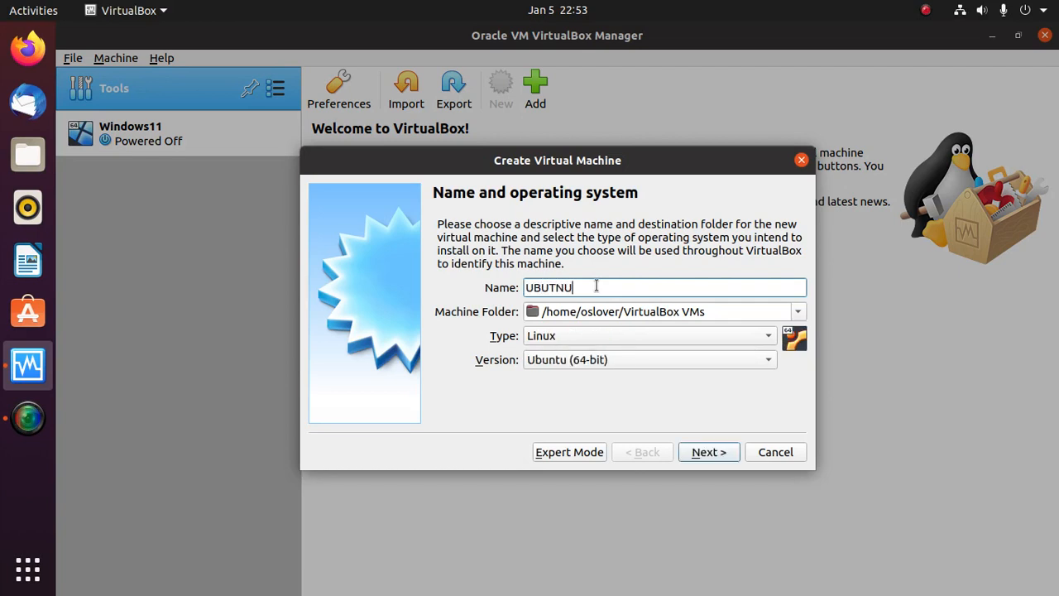
text(21.04)
click(537, 340)
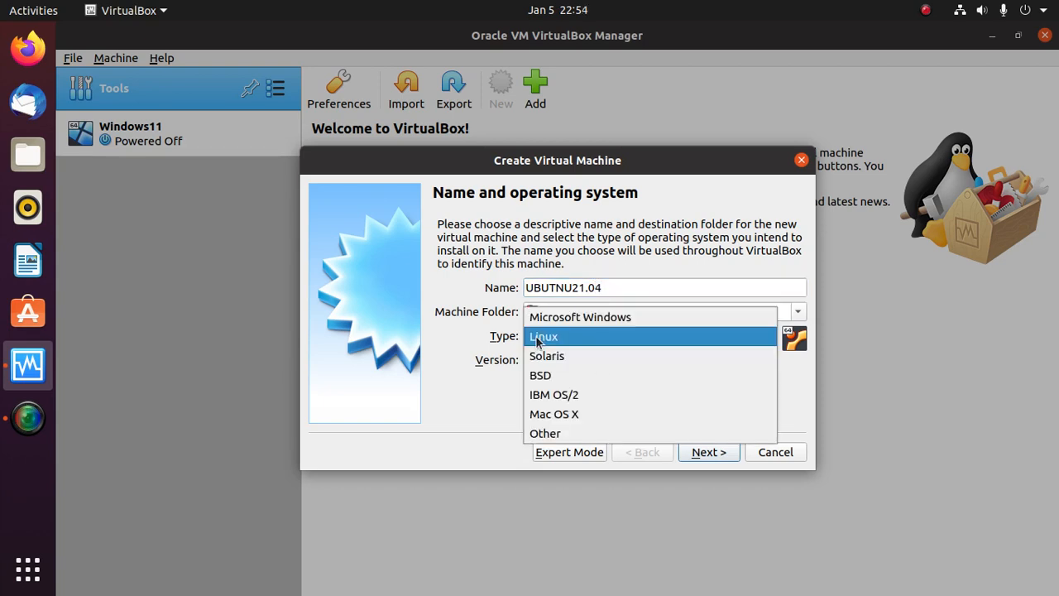
click(537, 339)
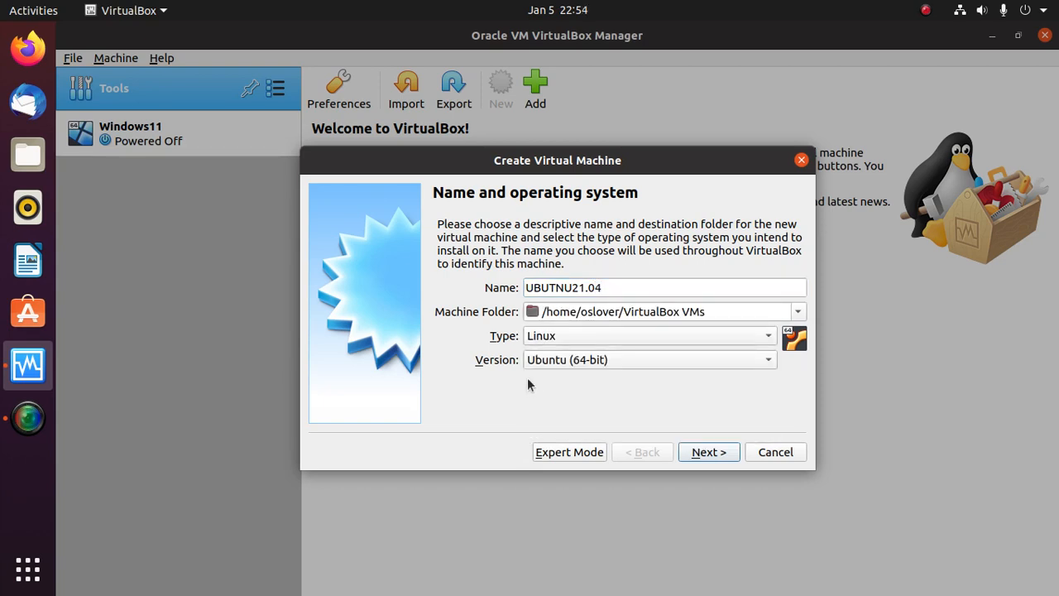
click(588, 357)
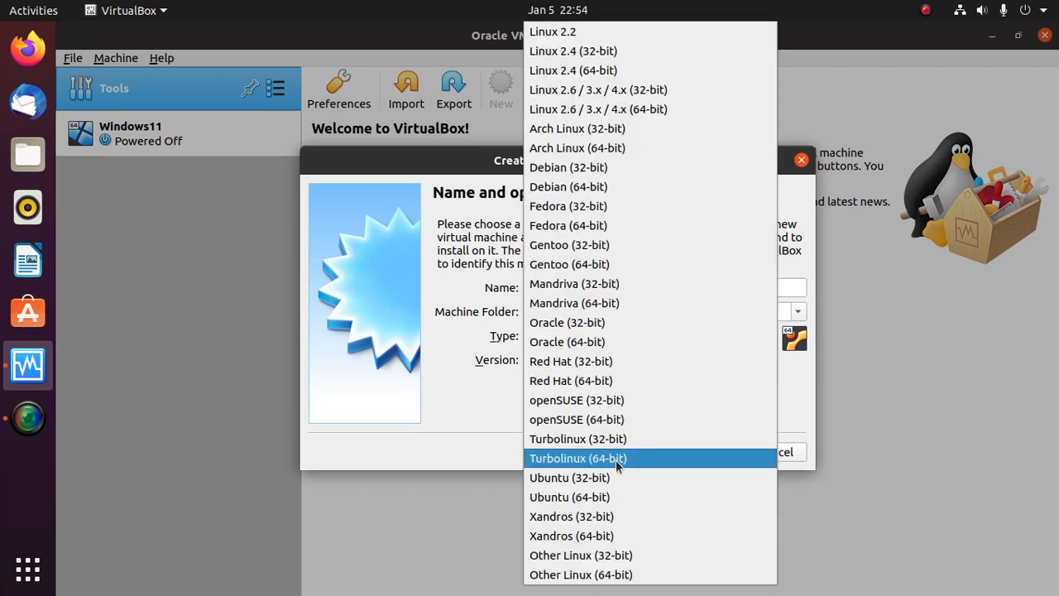
click(592, 500)
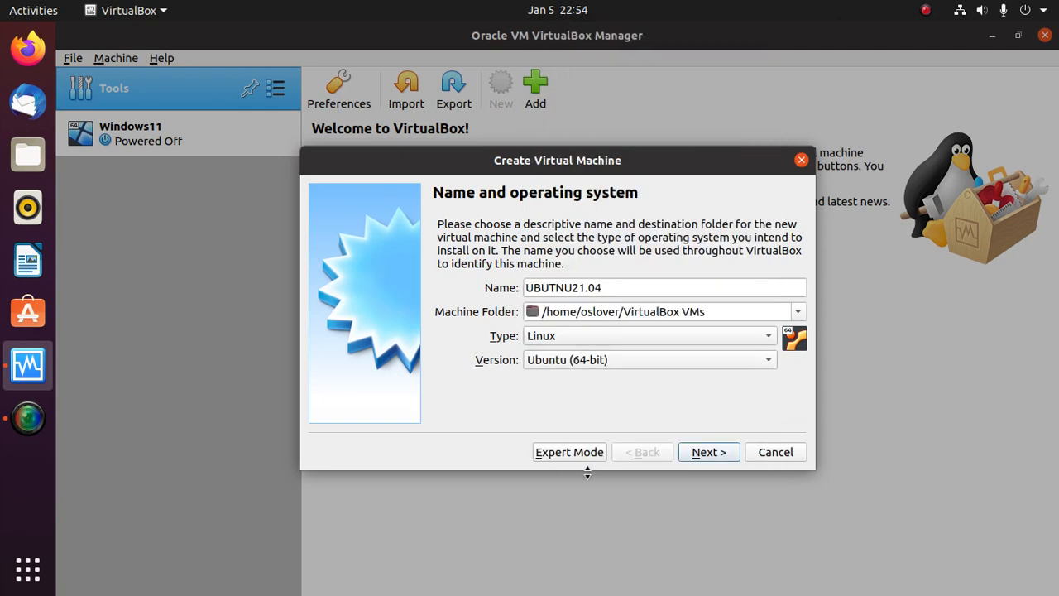
click(708, 452)
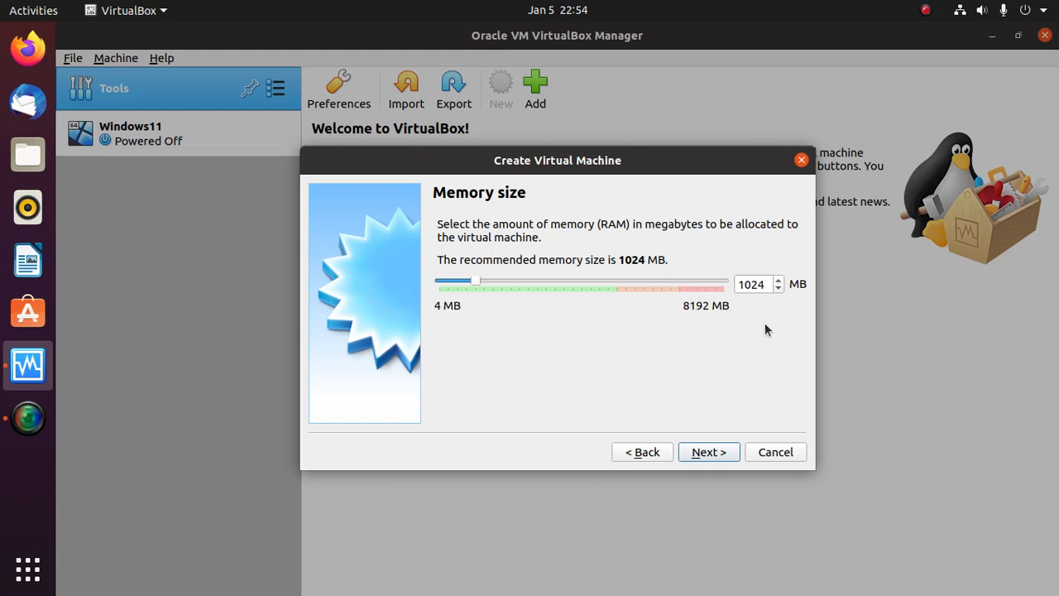
- Replace the default 1024 MB memory with 2048 MB and continue
drag(740, 283, 767, 283)
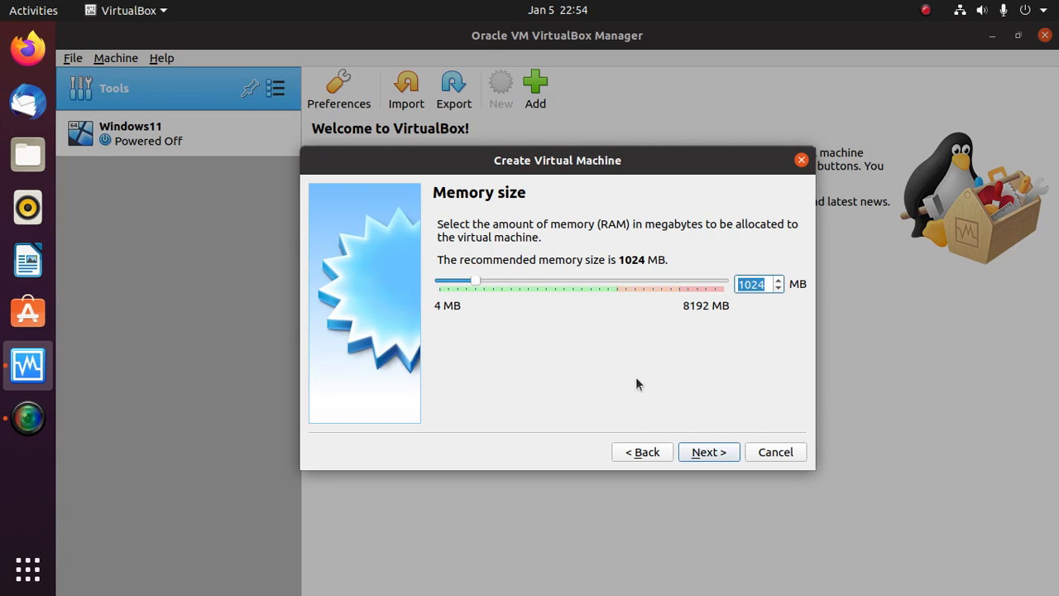
text(2048)
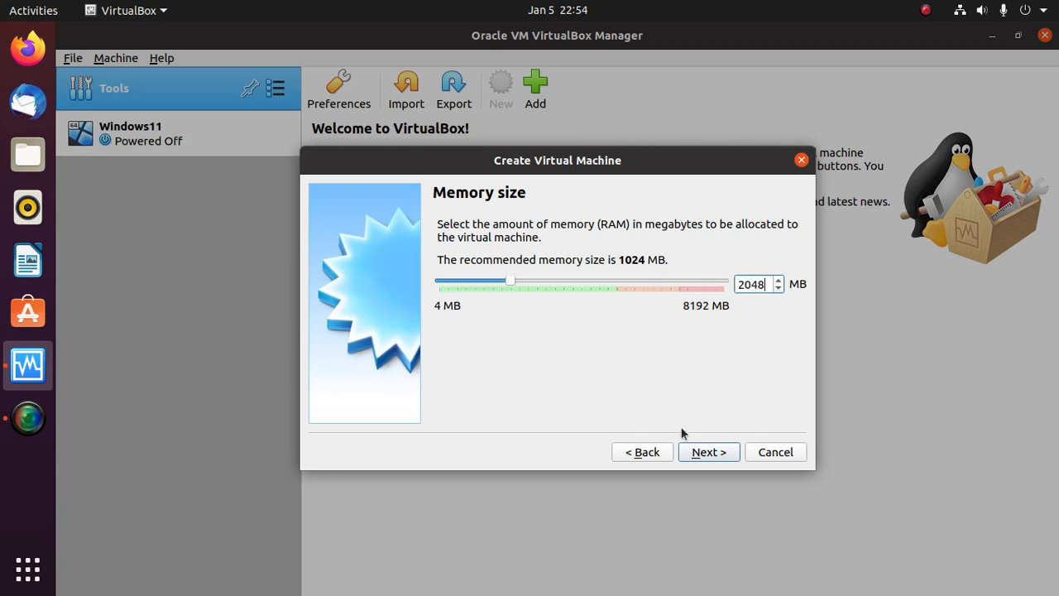
click(717, 452)
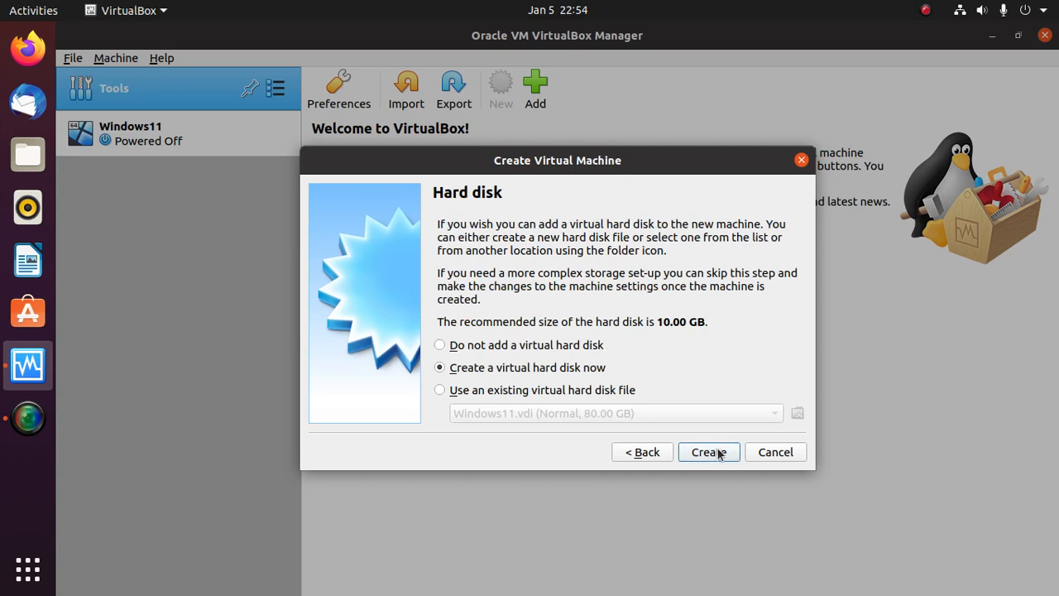
- Create a 40 GB dynamically allocated VDI hard disk for the VM
click(708, 452)
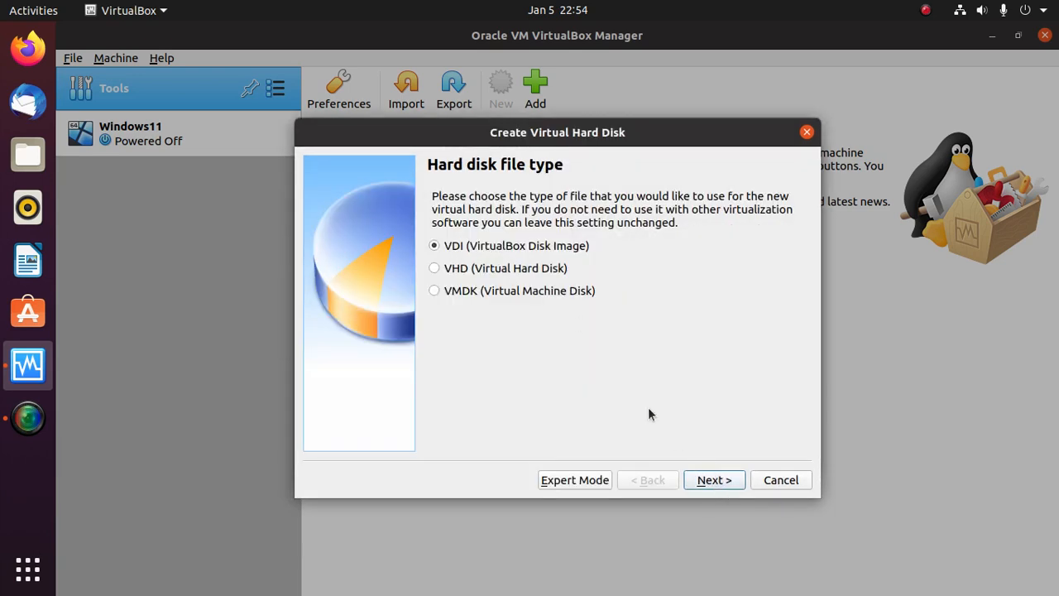
click(715, 481)
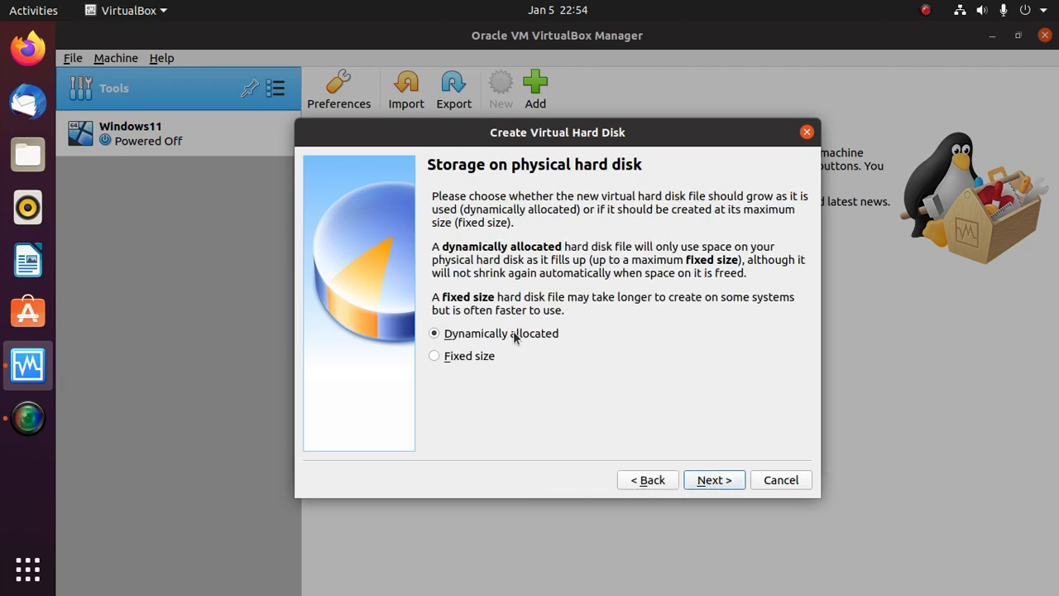
click(704, 482)
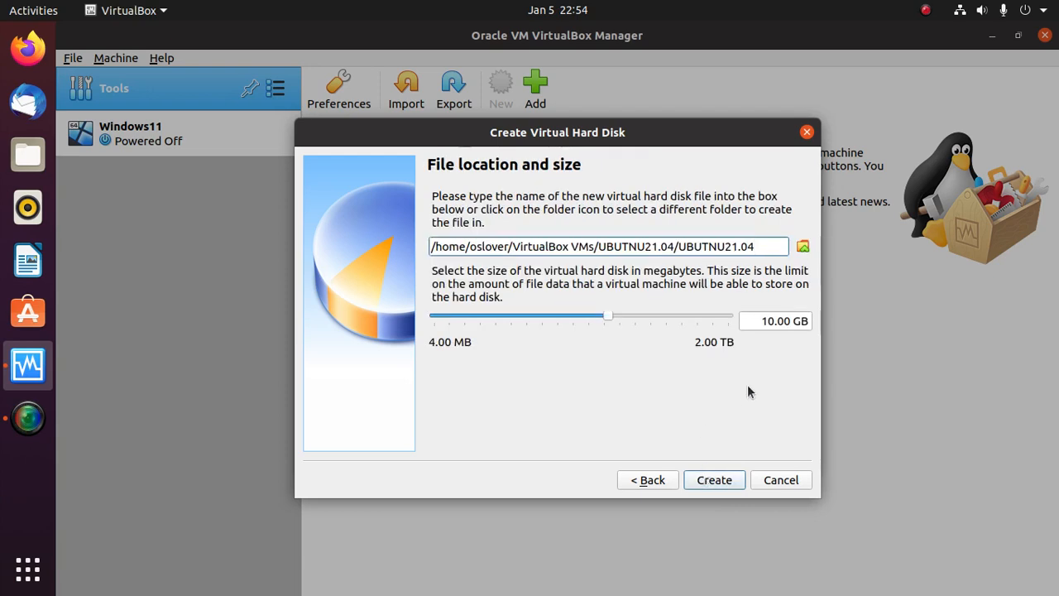
double_click(773, 325)
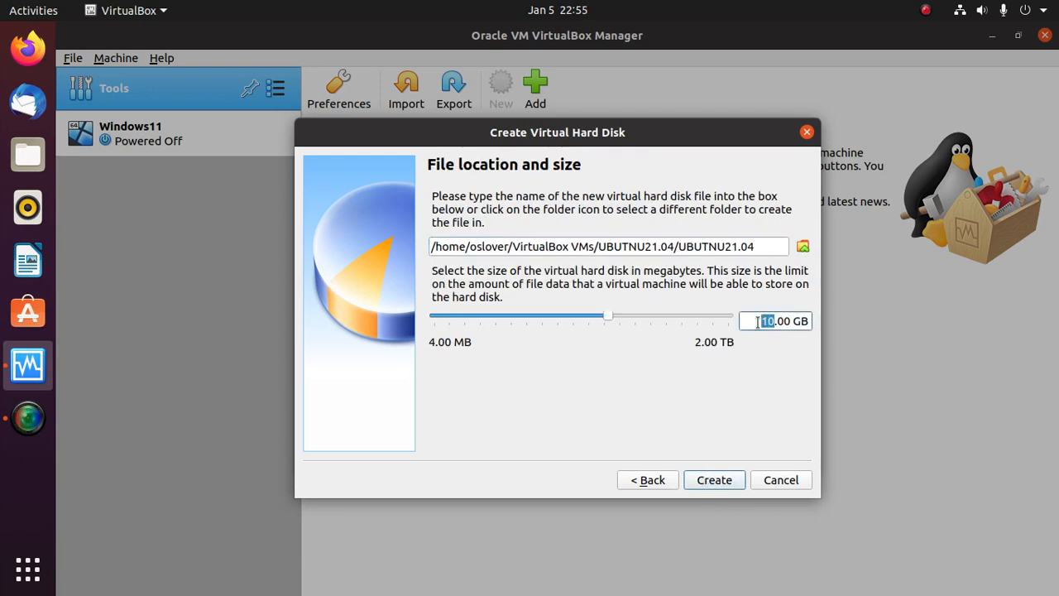
text(4)
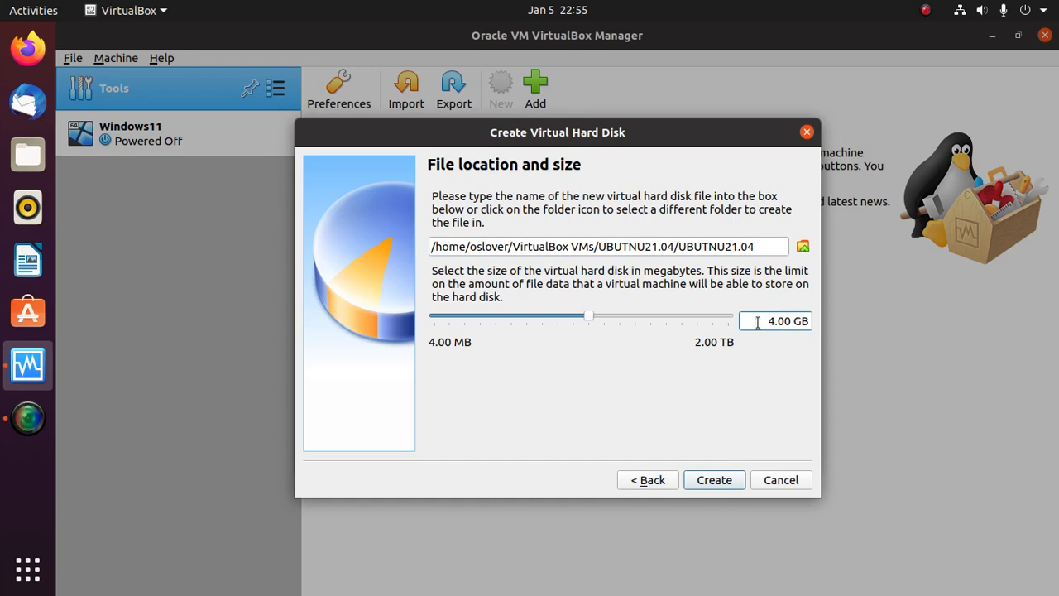
text(0)
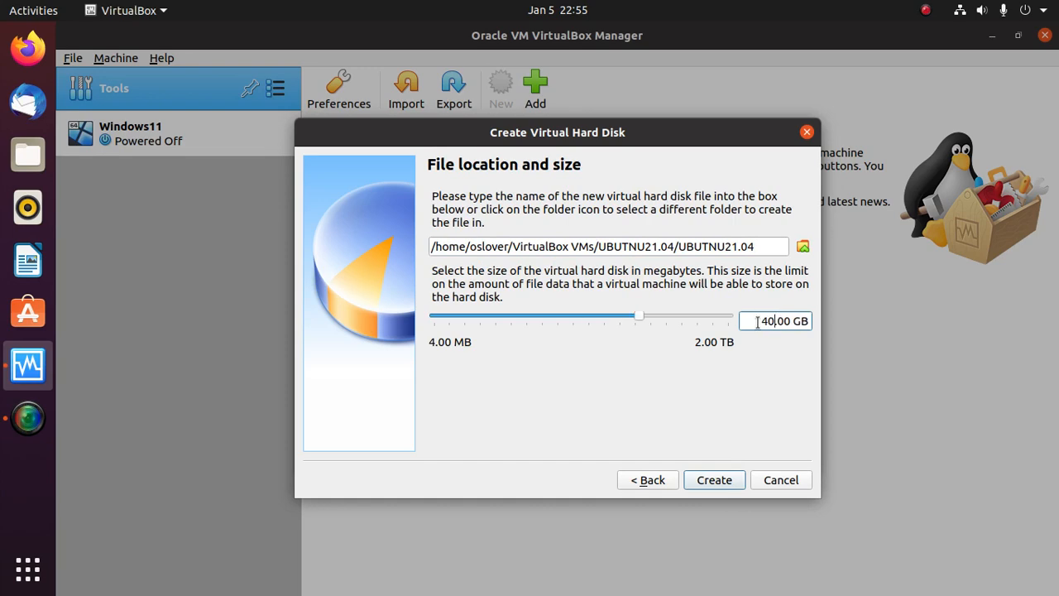
click(713, 488)
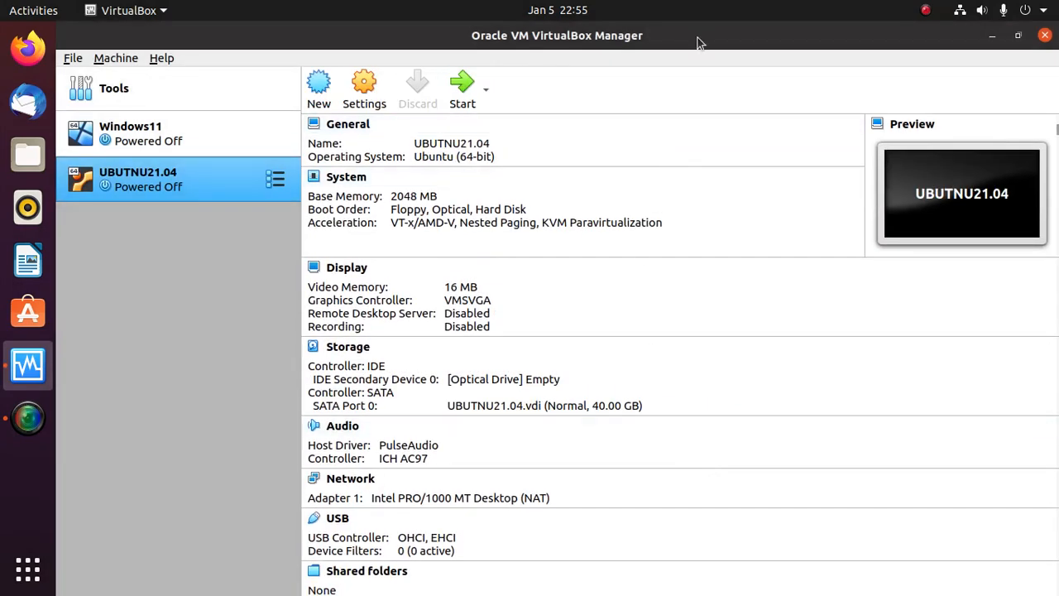
- Give UBUTNU21.04 2 processors in its System settings
click(368, 83)
click(328, 164)
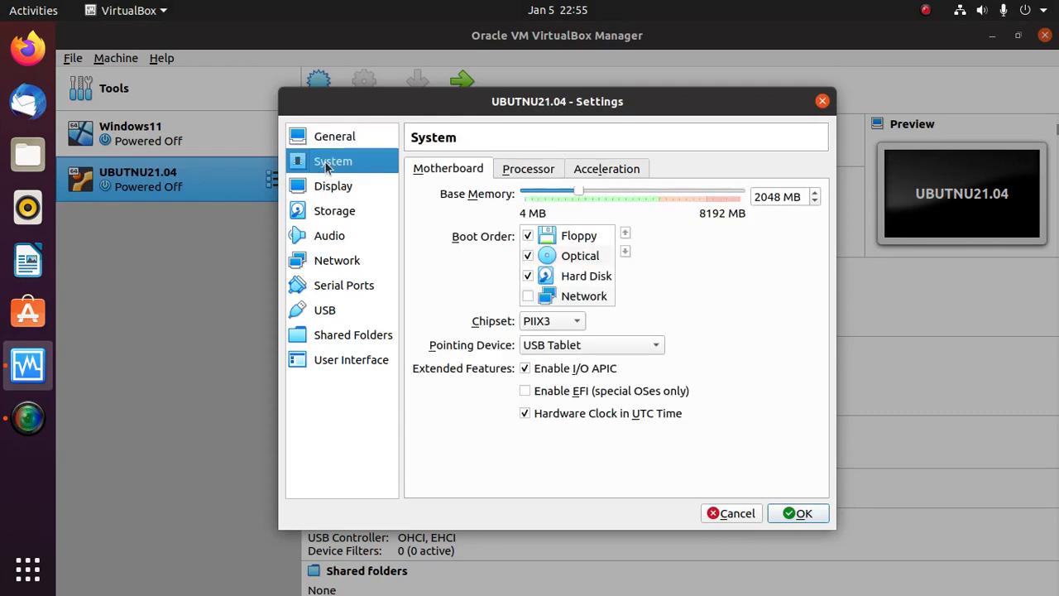
click(507, 170)
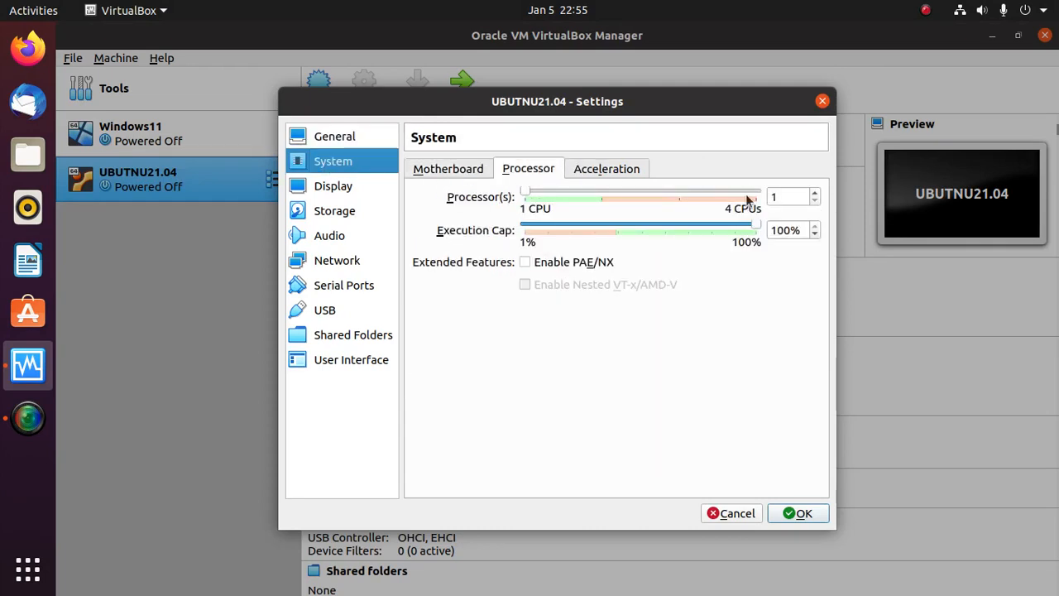
click(772, 196)
text(2)
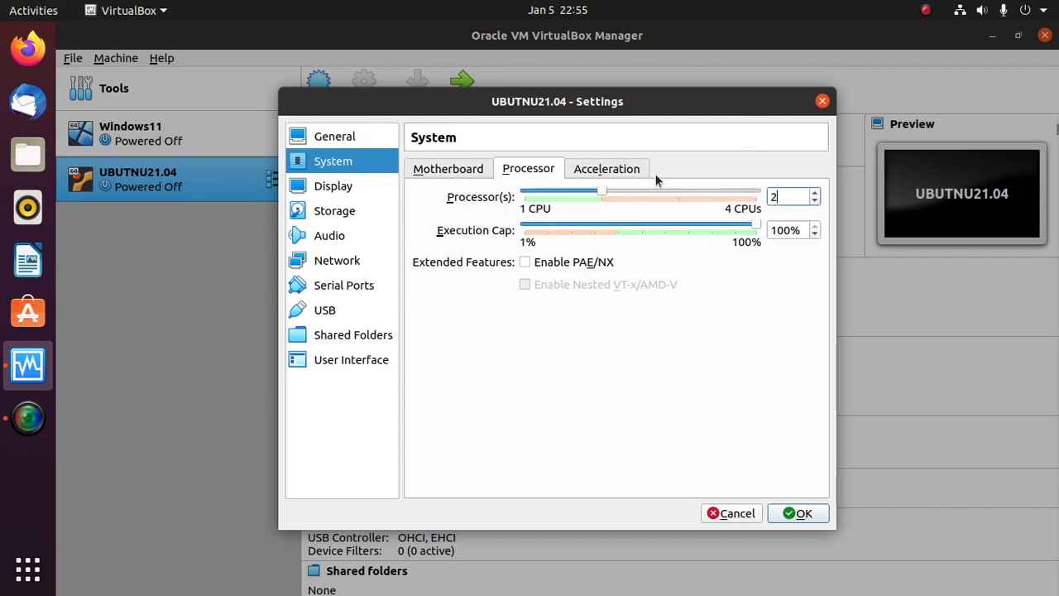
- Raise the display's video memory to the 128 MB maximum
click(334, 189)
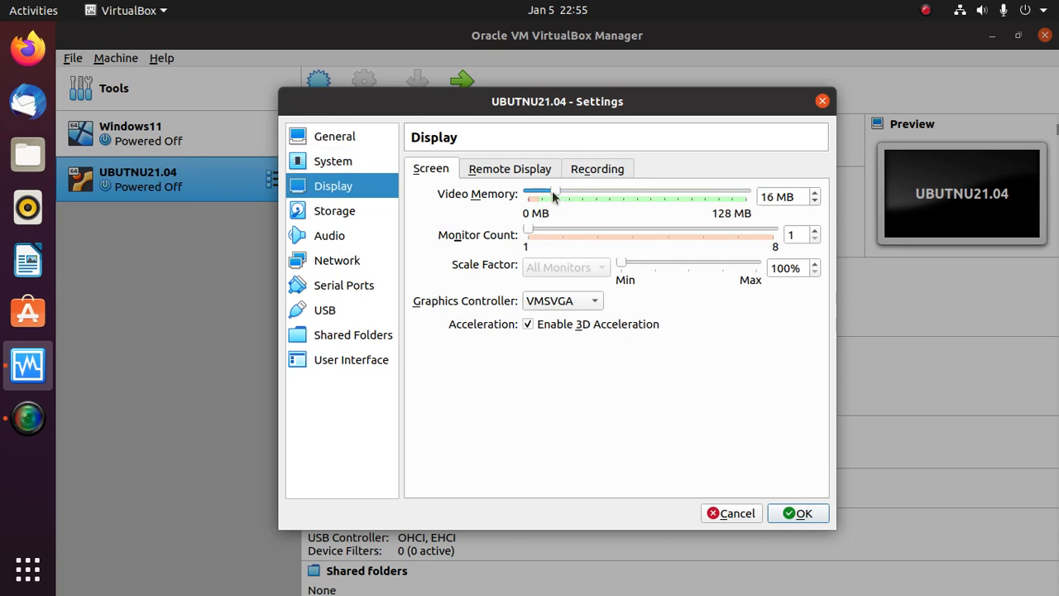
drag(552, 192, 751, 195)
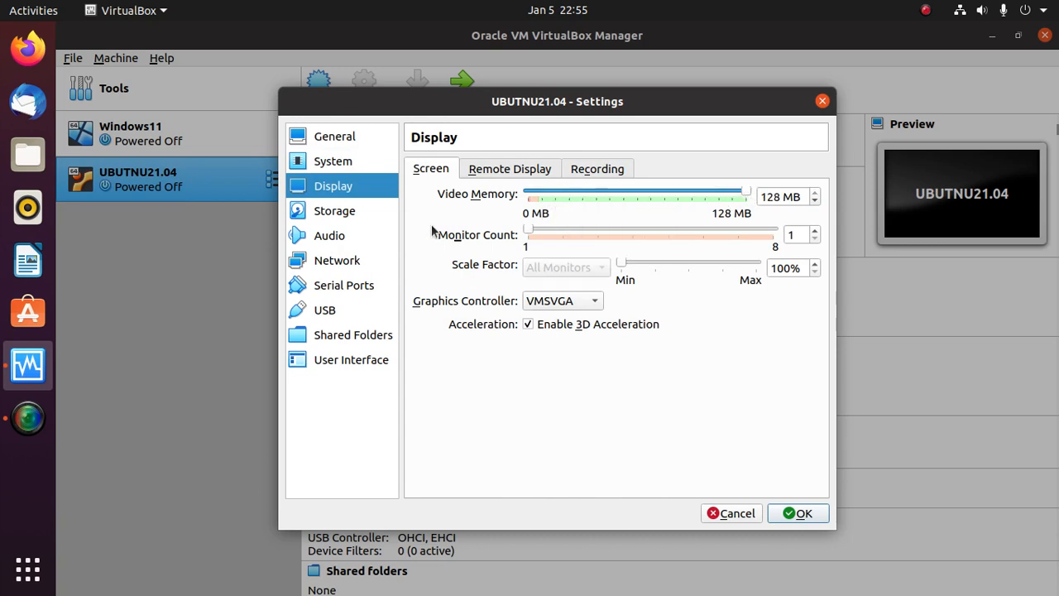
click(337, 211)
- Insert ubuntu-21.04-desktop-amd64.iso from SOFTWARES > System Software > Ubuntu > Ubuntu Desktop into the optical drive
click(459, 206)
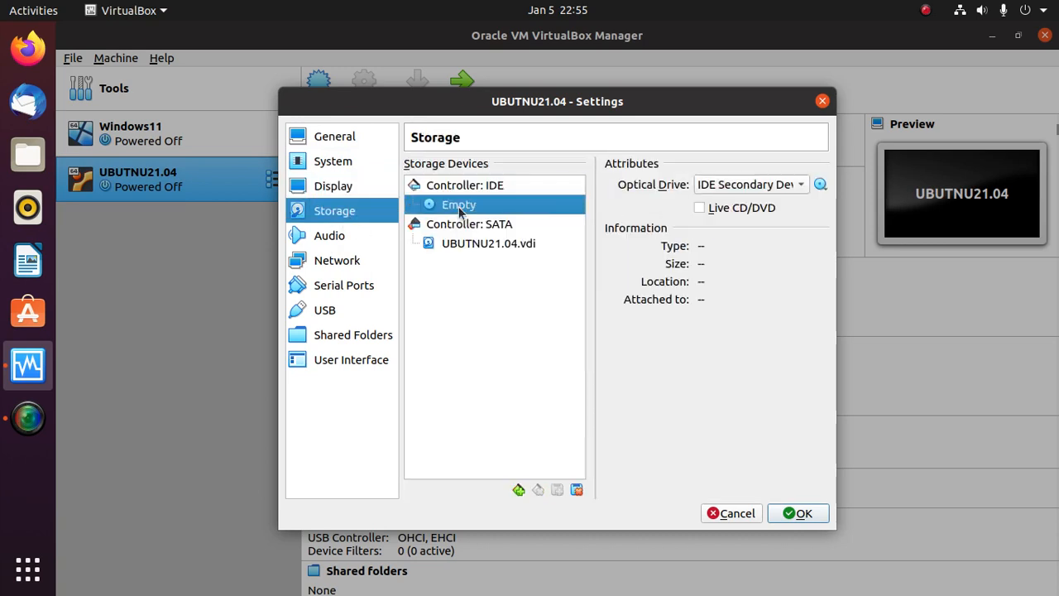
click(820, 186)
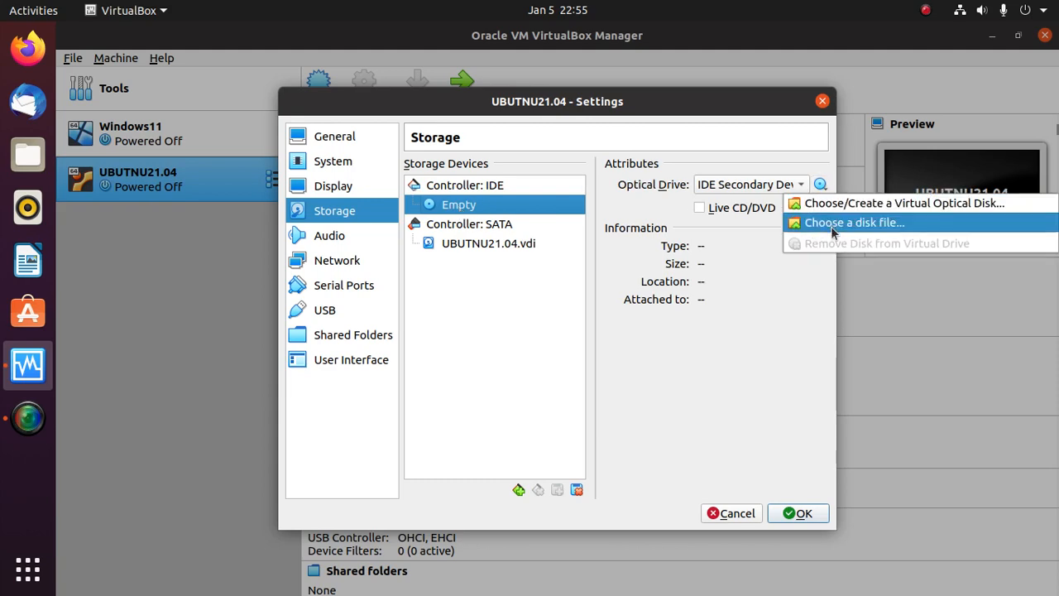
click(830, 226)
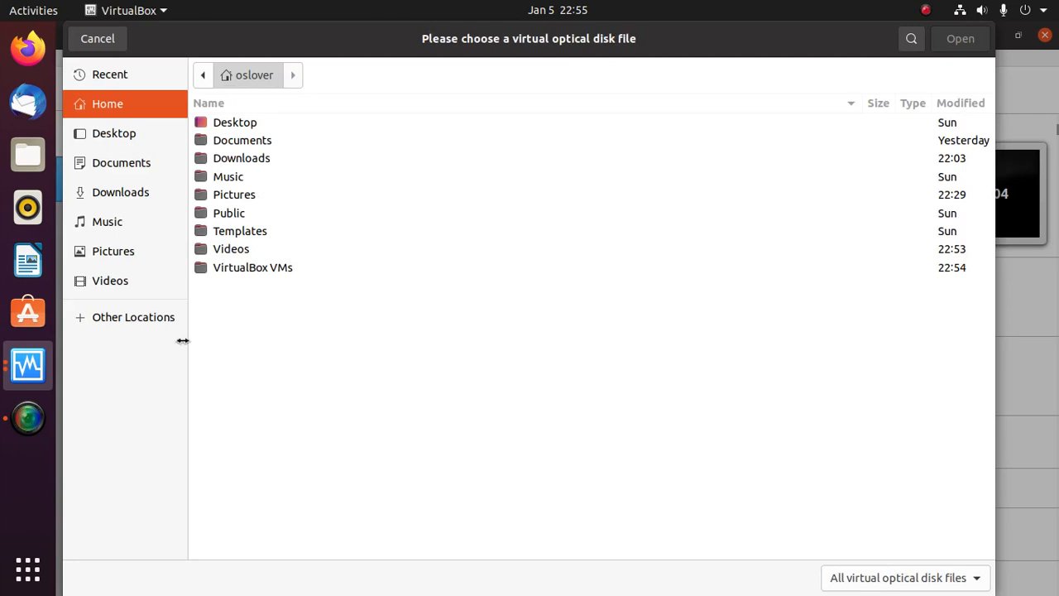
click(146, 315)
click(282, 256)
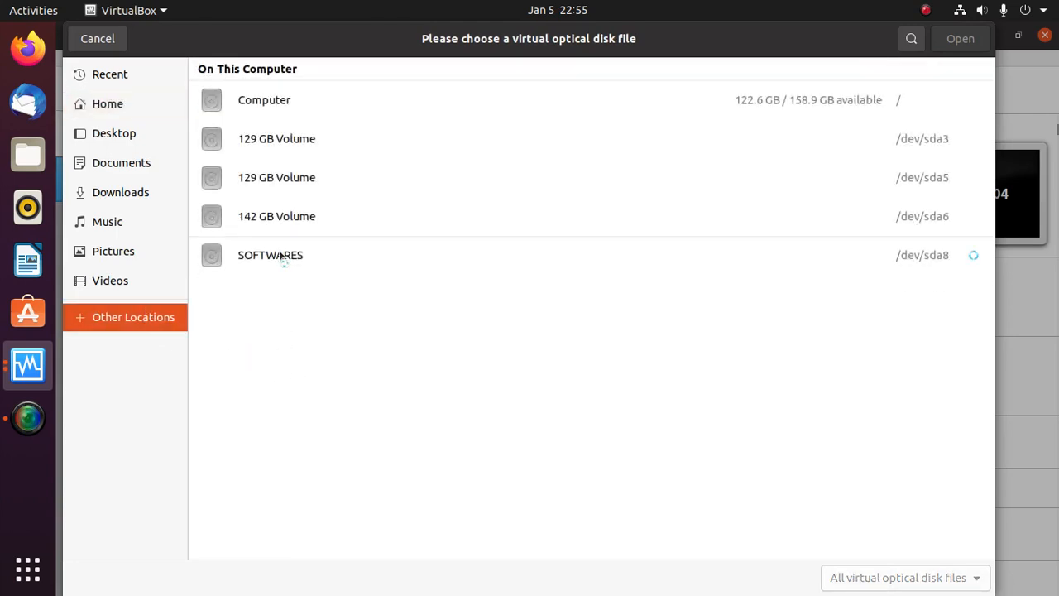
double_click(282, 177)
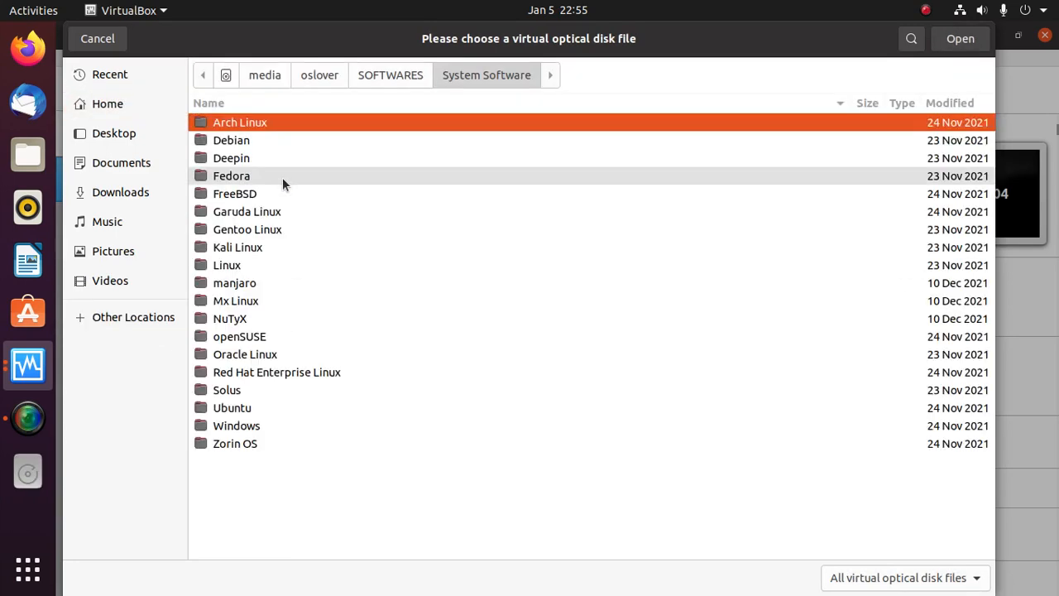
double_click(256, 407)
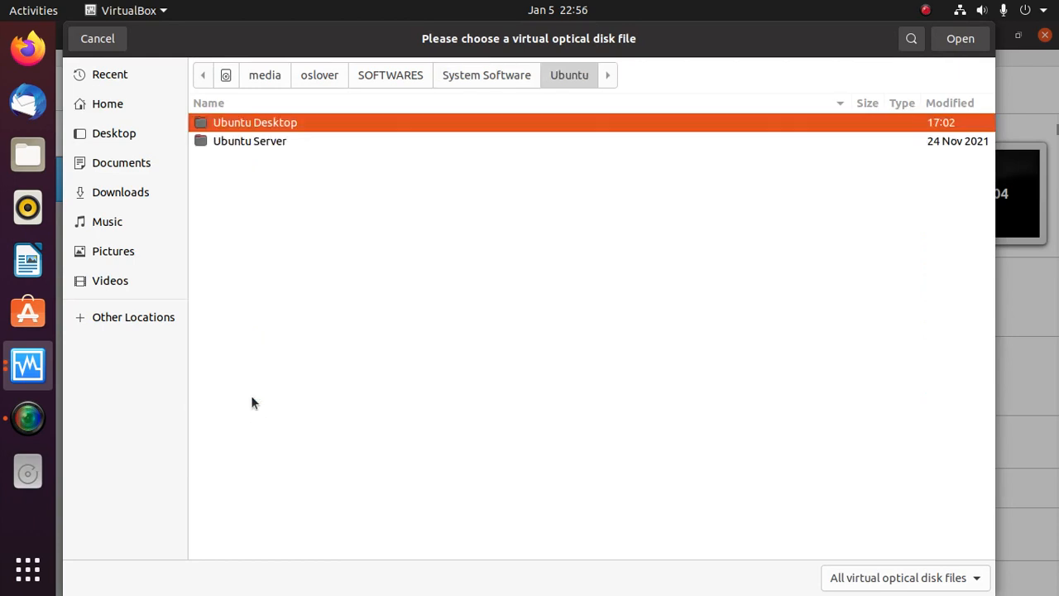
double_click(270, 125)
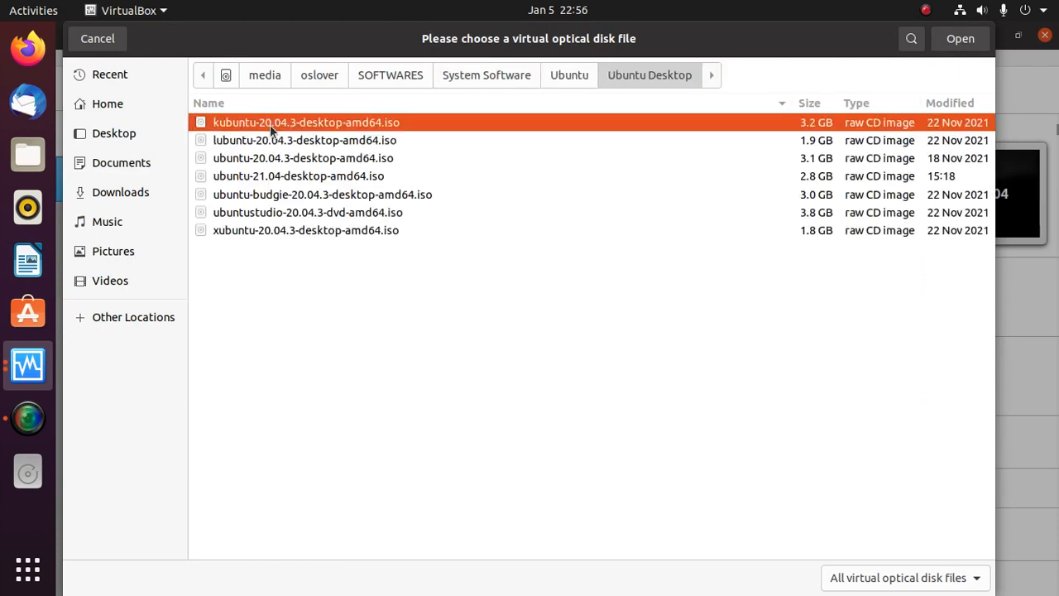
click(280, 179)
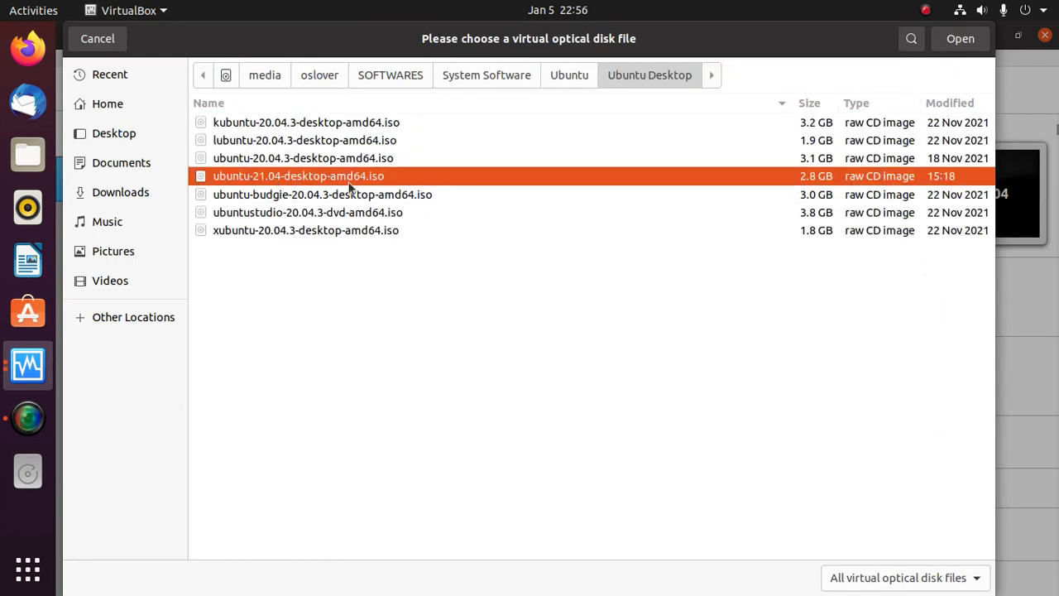
click(949, 43)
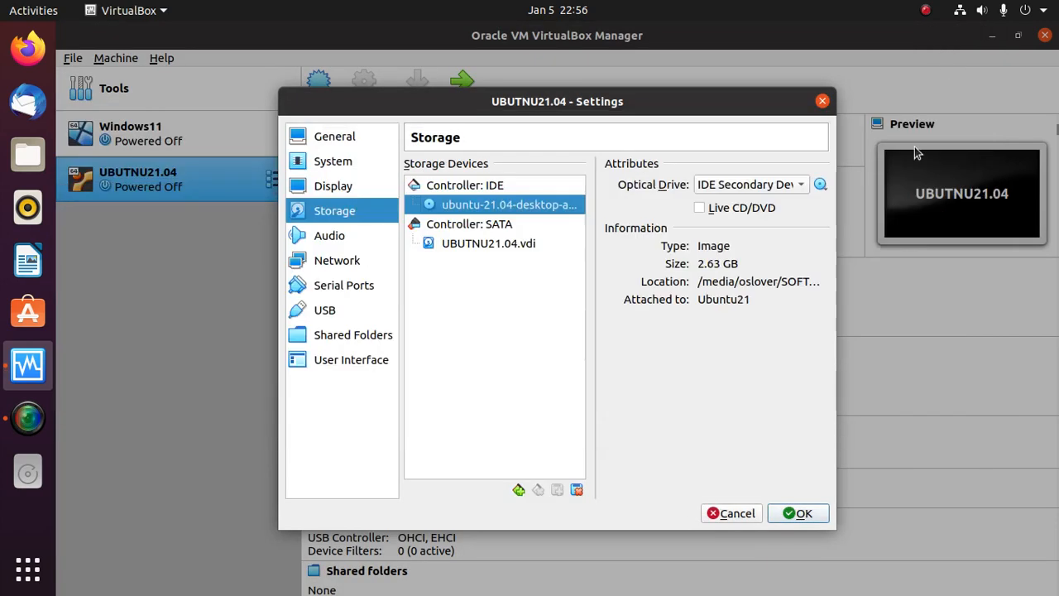
- Save settings, start UBUTNU21.04, and show it in Scaled Mode in a maximised window
click(809, 515)
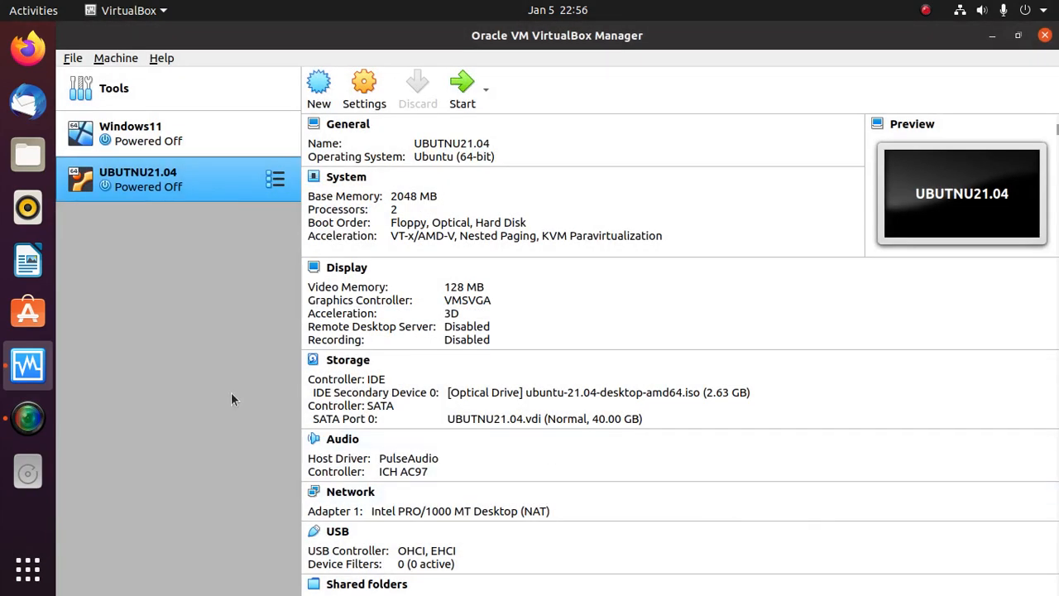
click(461, 87)
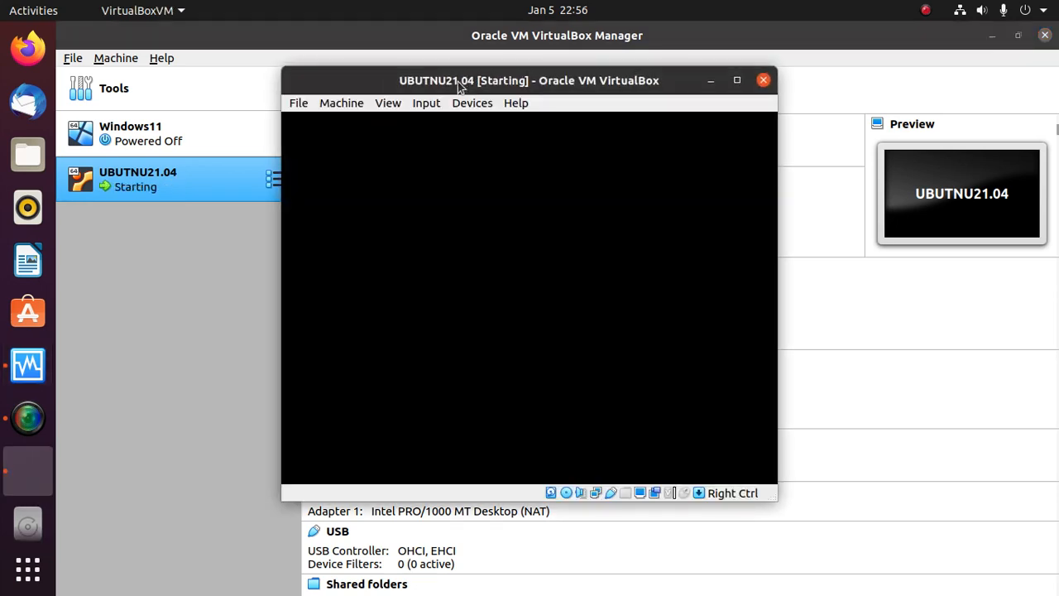
click(389, 102)
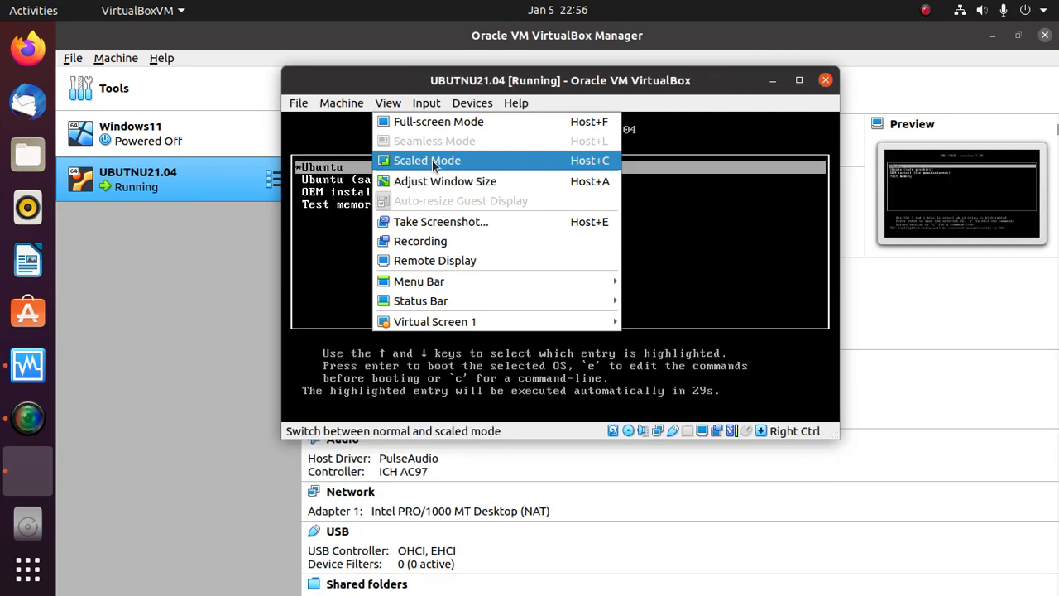
click(432, 162)
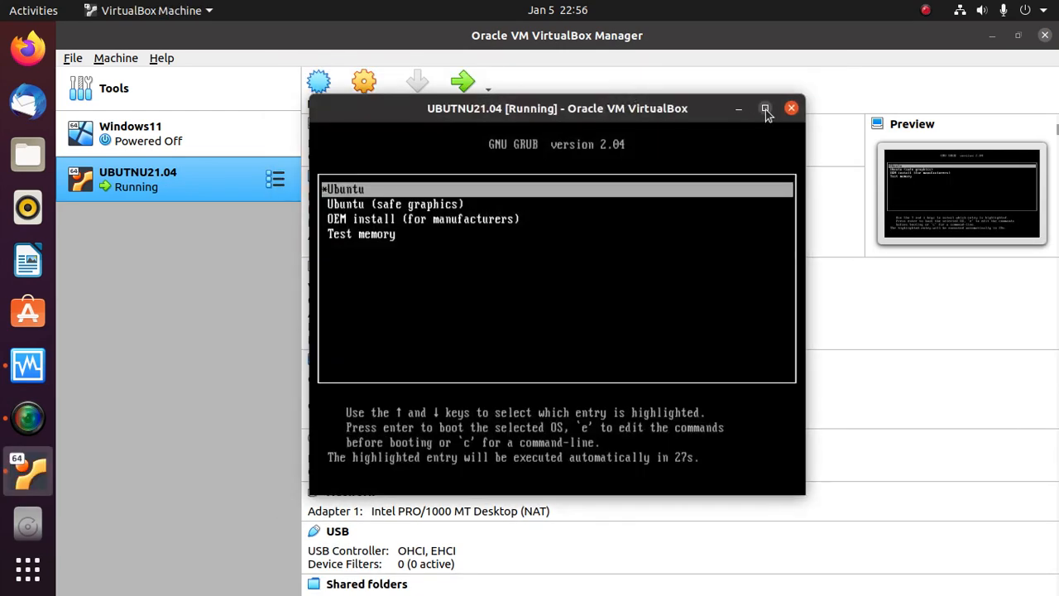
click(766, 109)
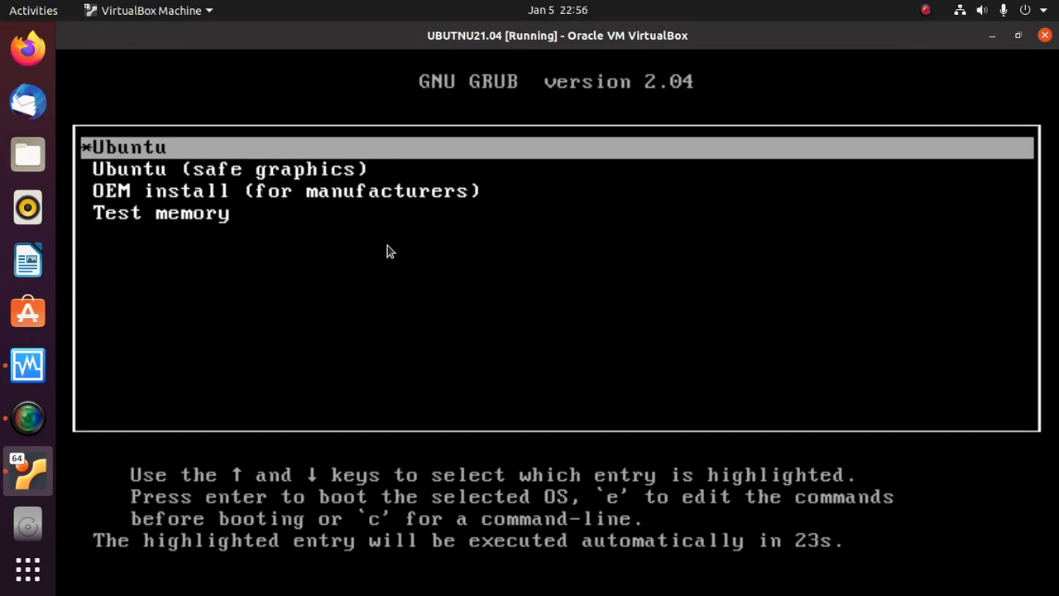
- Capture input into the guest, boot the default Ubuntu GRUB entry, and choose Try Ubuntu
click(117, 151)
click(595, 439)
key(Return)
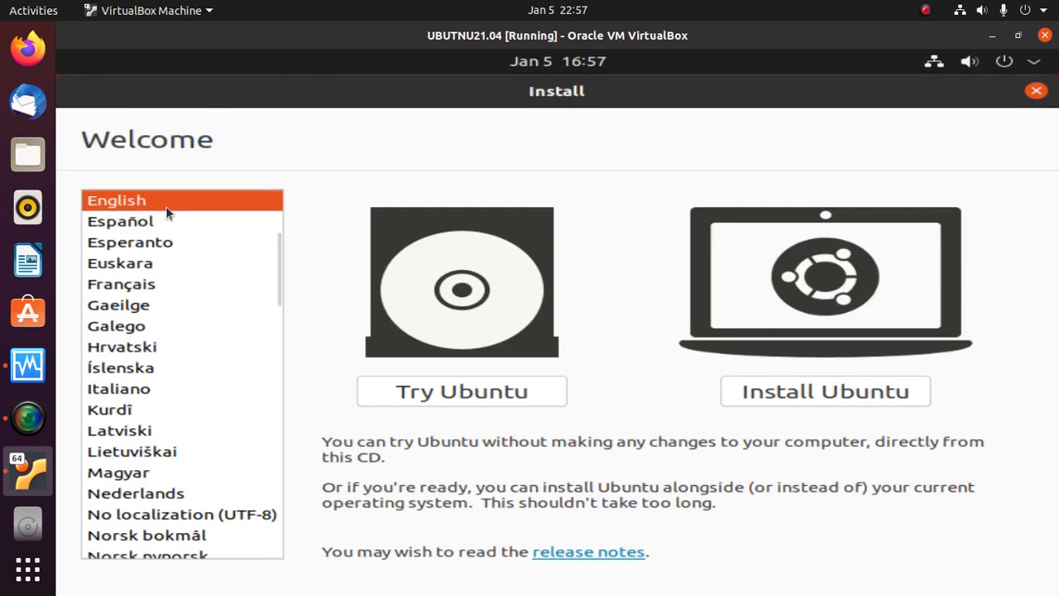
click(426, 393)
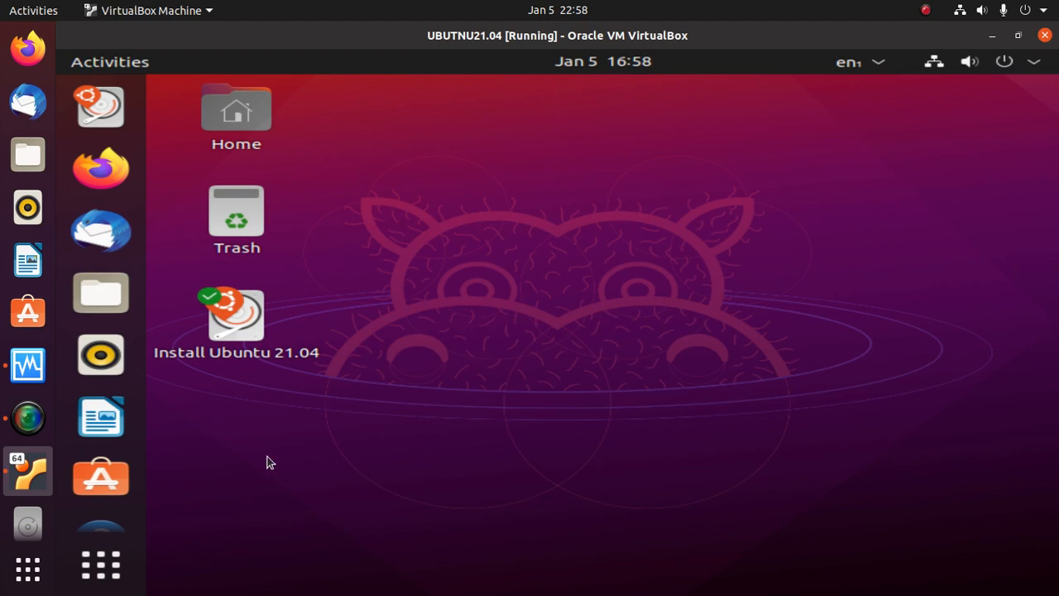
- Switch the guest's Displays resolution to 1024 × 768 and keep the change
click(112, 588)
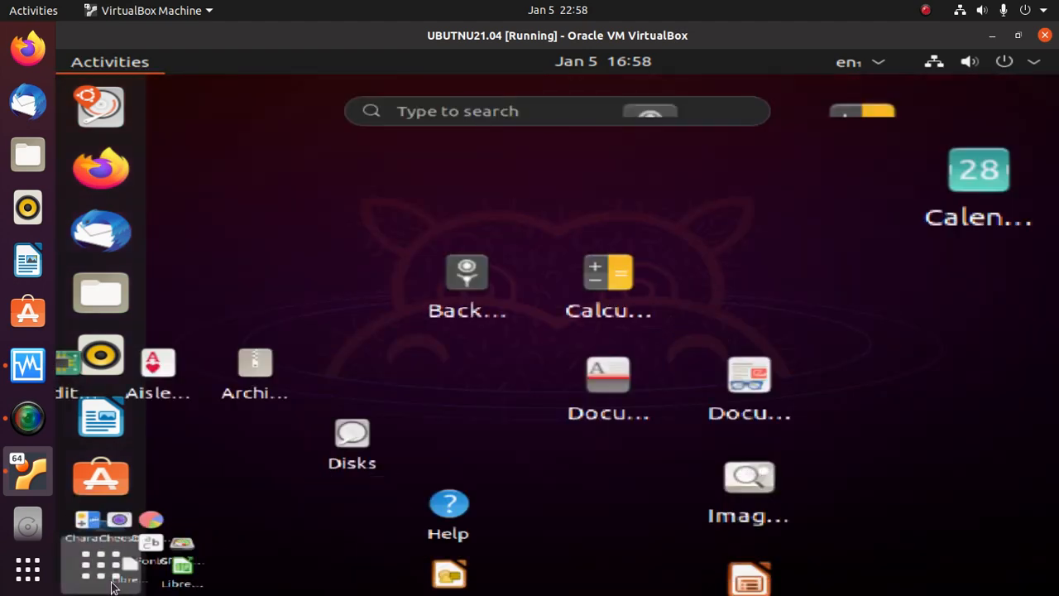
text(dlispl)
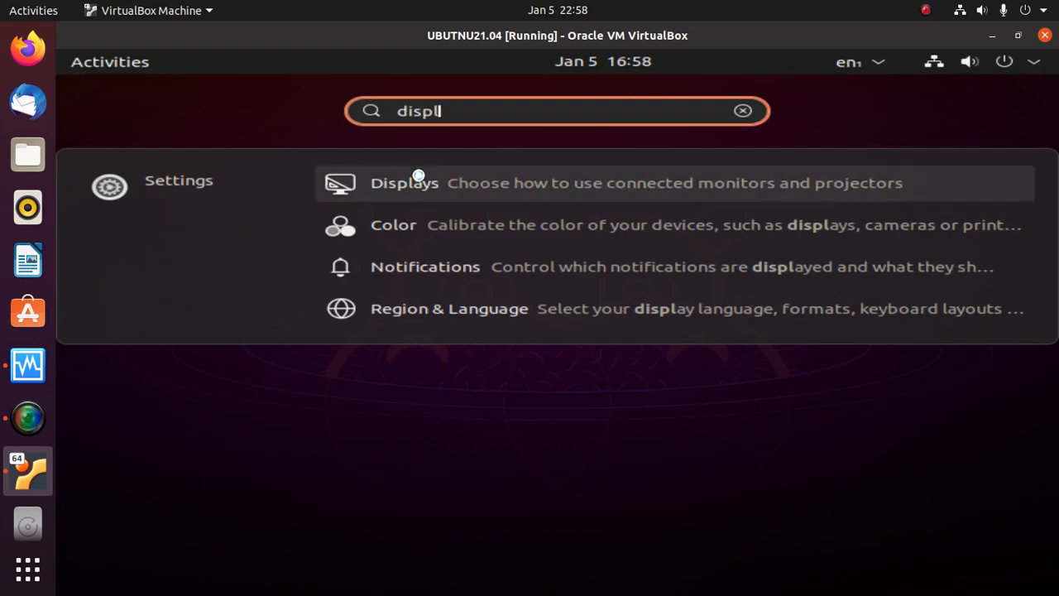
click(417, 175)
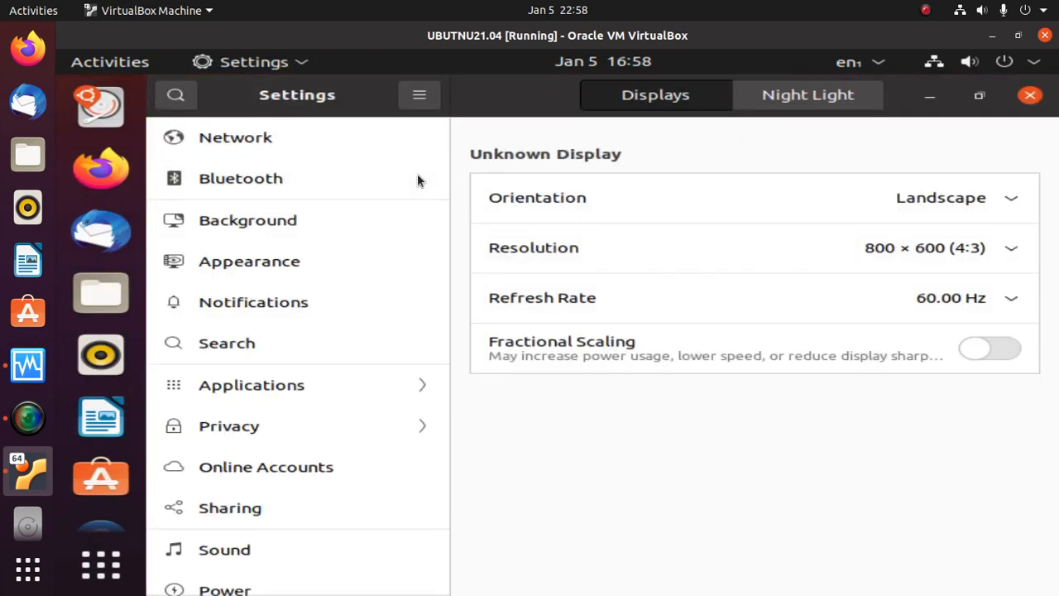
click(1011, 249)
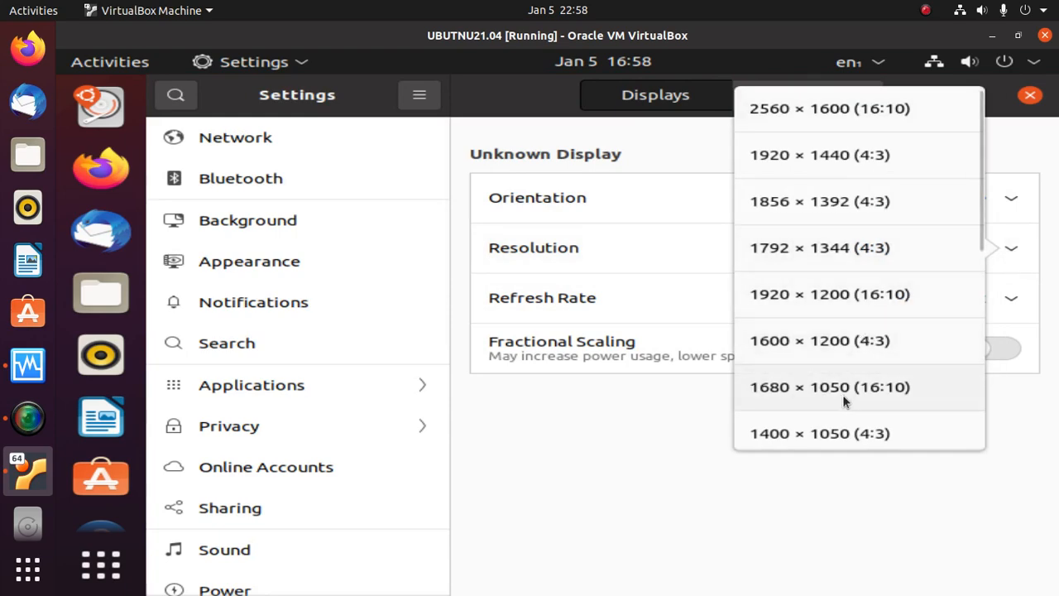
scroll(842, 397, down, 5)
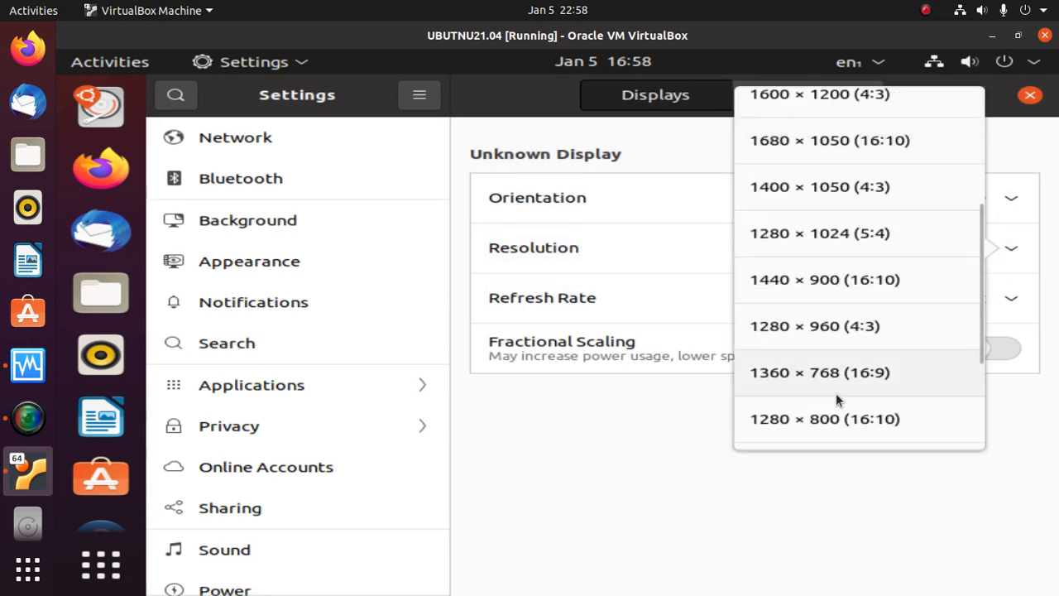
scroll(835, 395, down, 4)
click(823, 408)
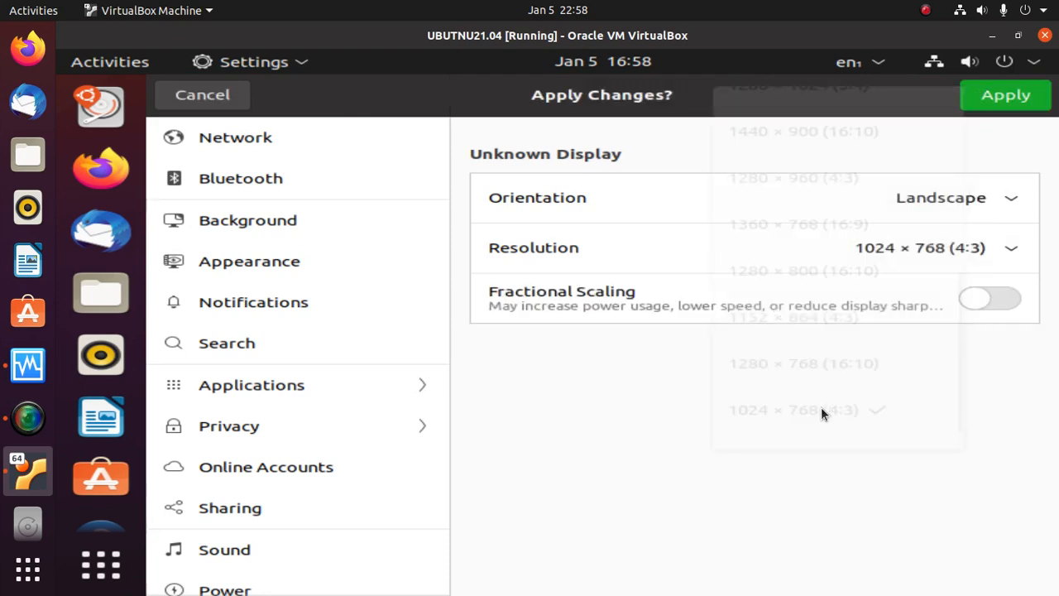
click(976, 101)
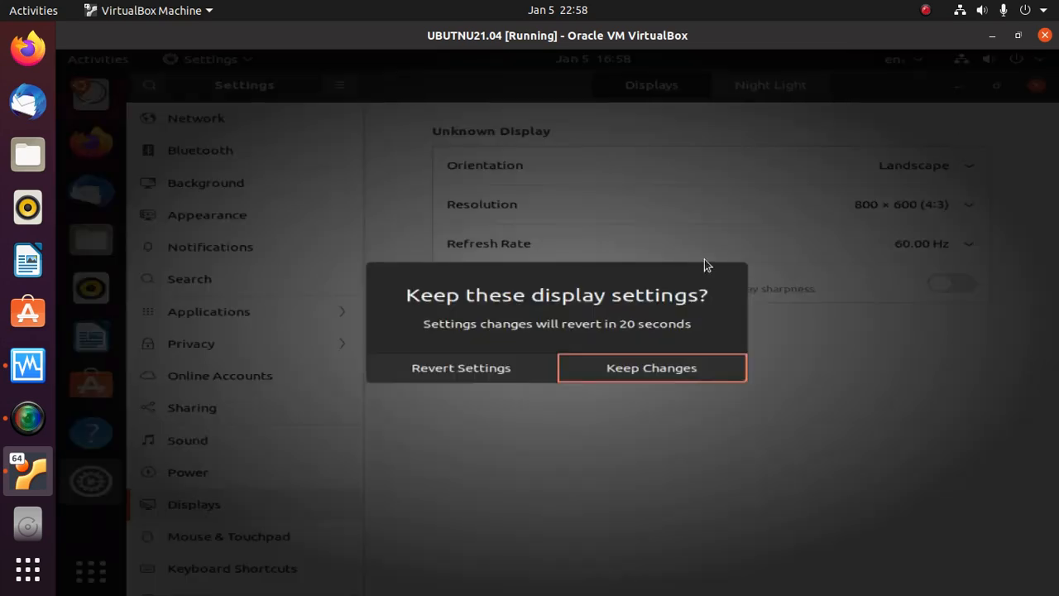
click(619, 374)
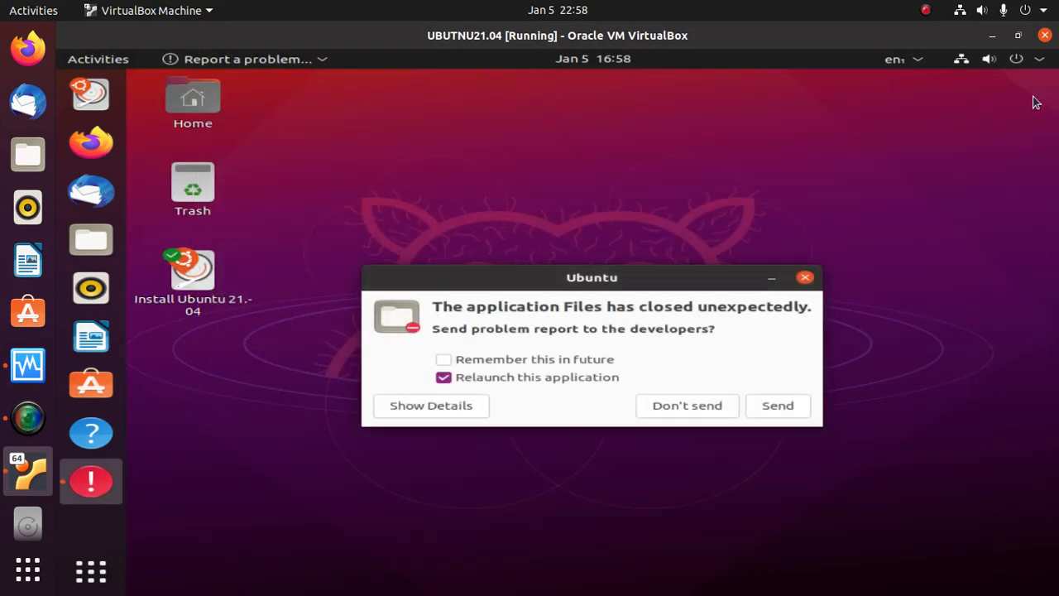
- Close the Files crash report and launch Install Ubuntu 21.04 from the desktop icon
click(805, 278)
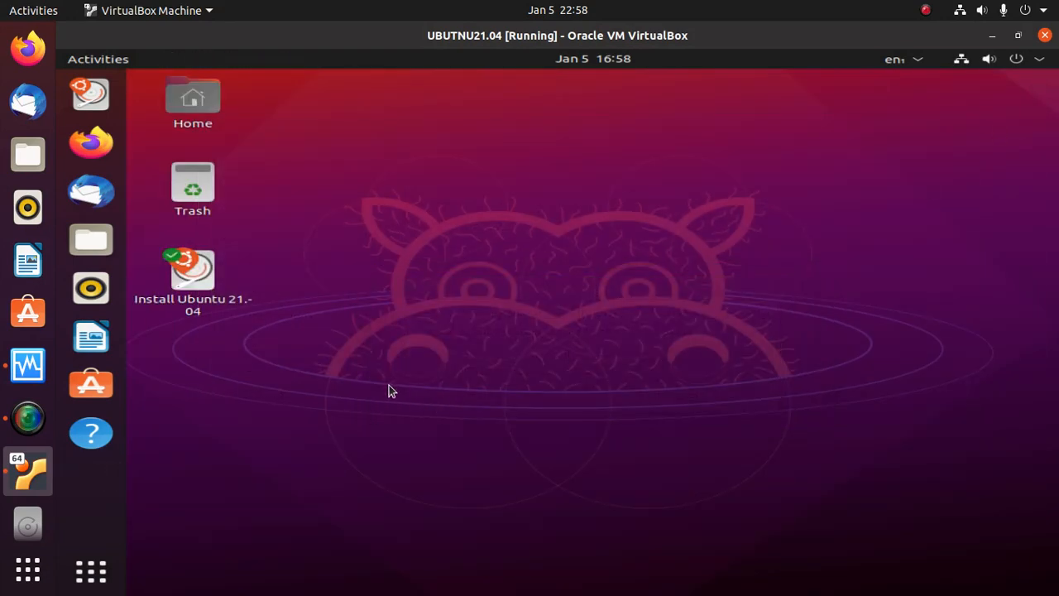
click(204, 280)
double_click(204, 280)
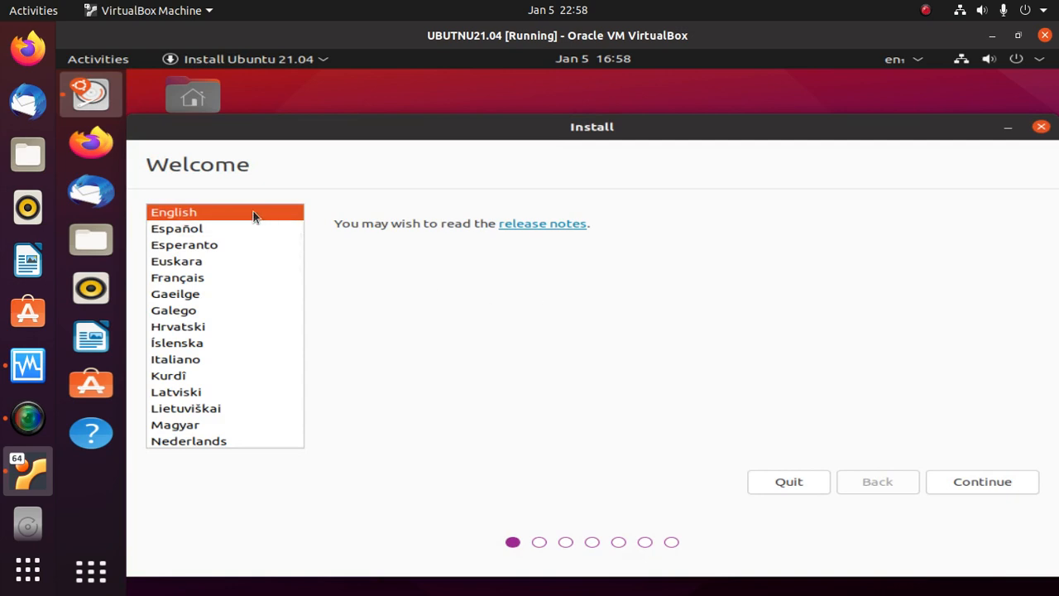
- Keep English language and English (US) keyboard, enable third-party software, and proceed to Installation type
click(979, 485)
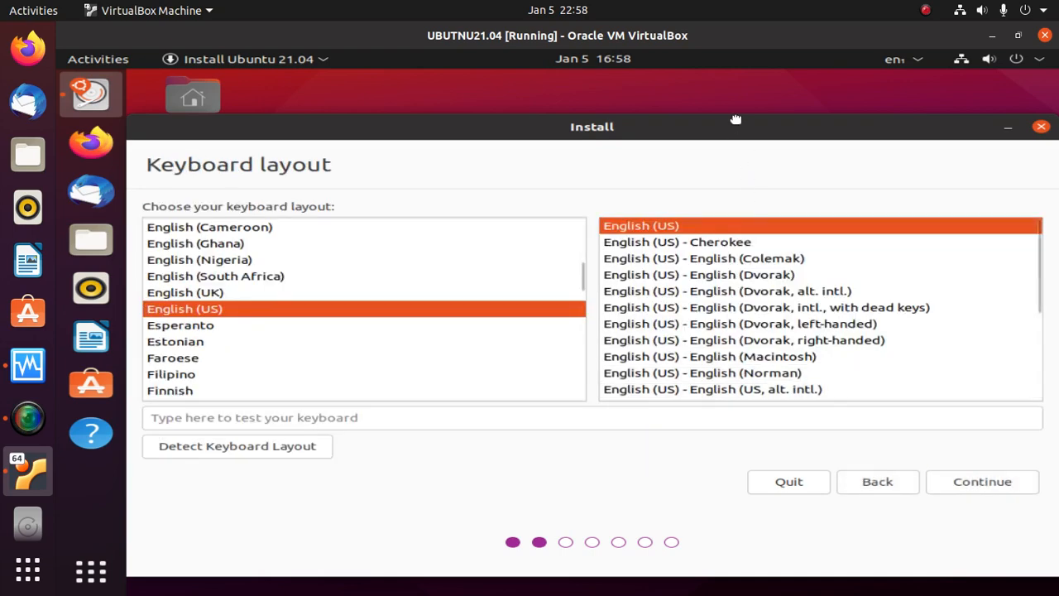
drag(730, 119, 725, 85)
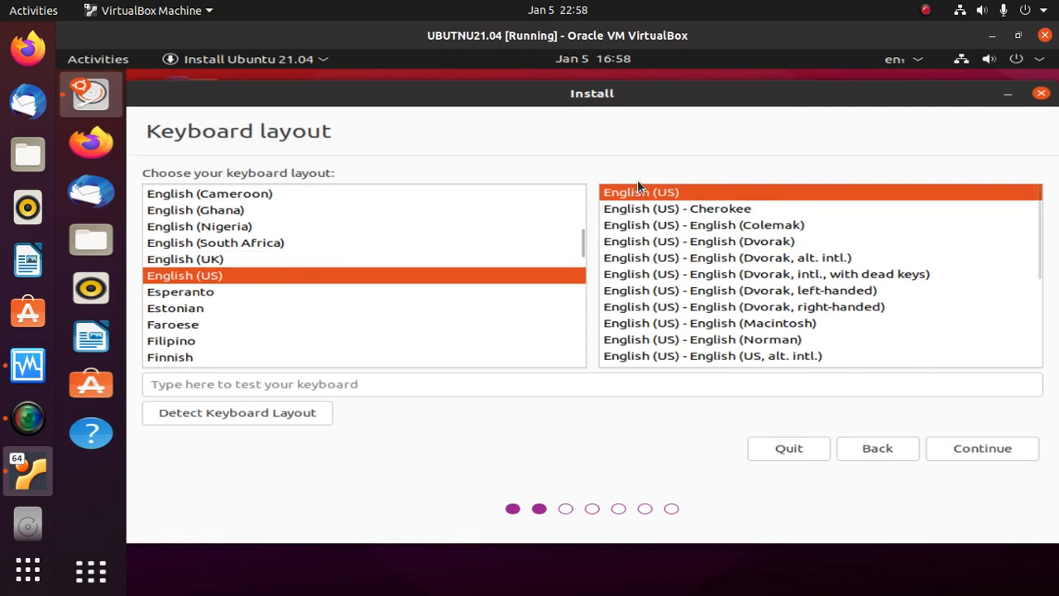
click(983, 451)
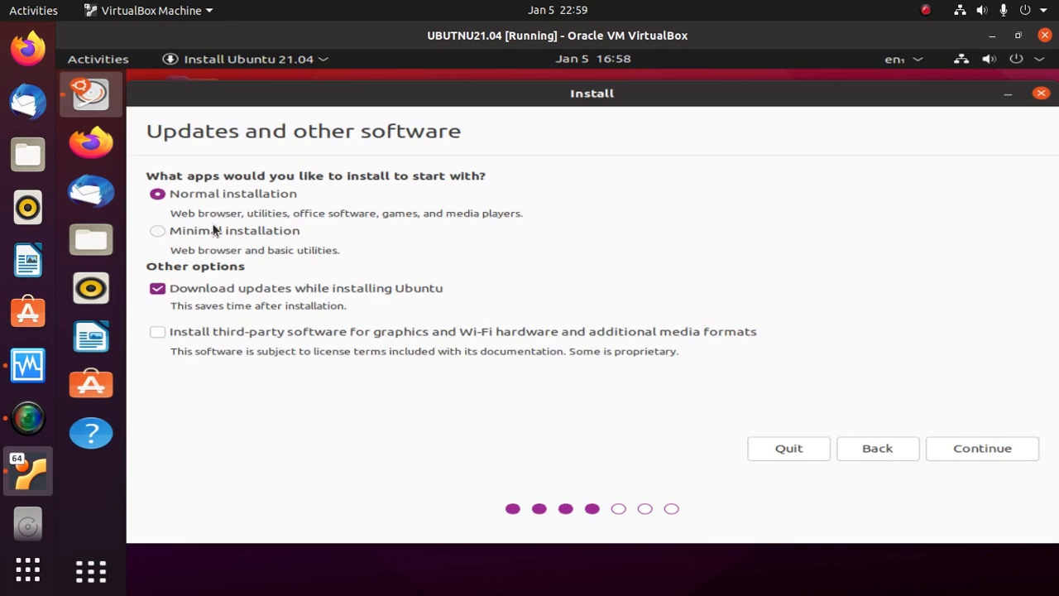
click(157, 331)
click(989, 450)
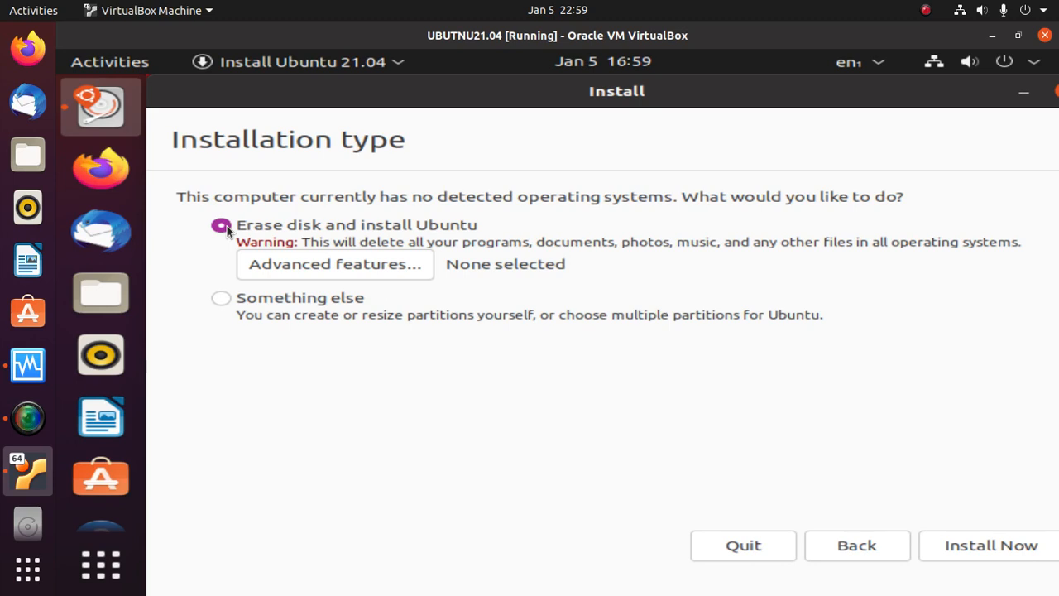
- Choose 'Erase disk and install Ubuntu', install now, and confirm writing the changes to disk
click(221, 299)
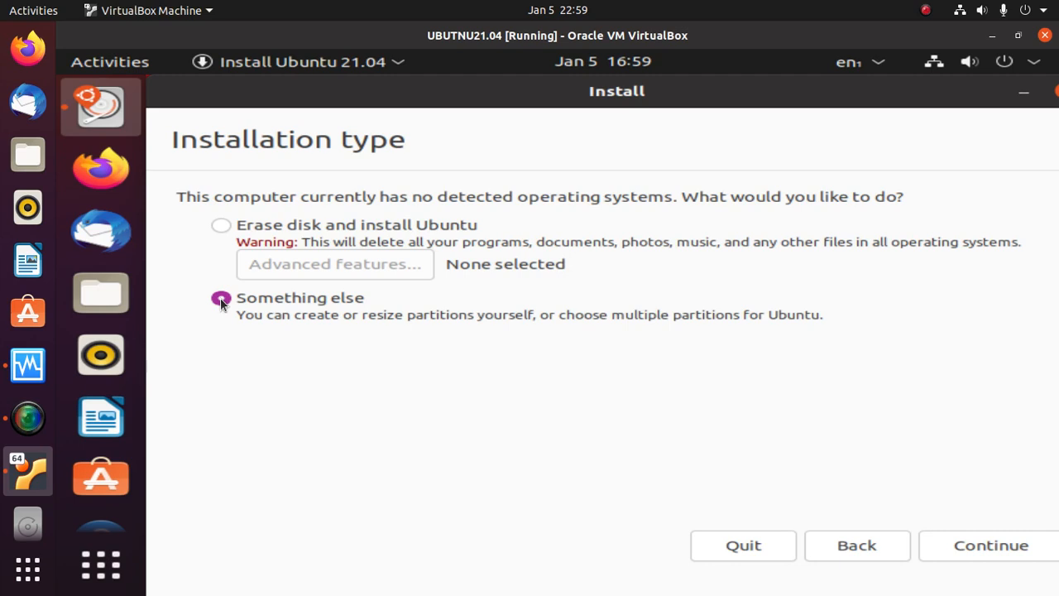
click(221, 224)
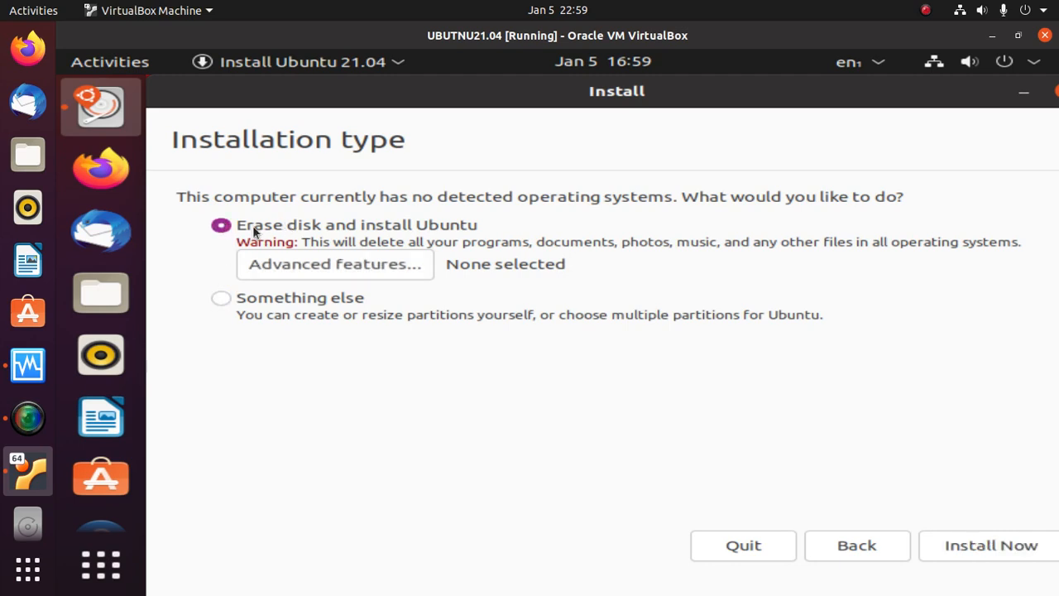
click(976, 552)
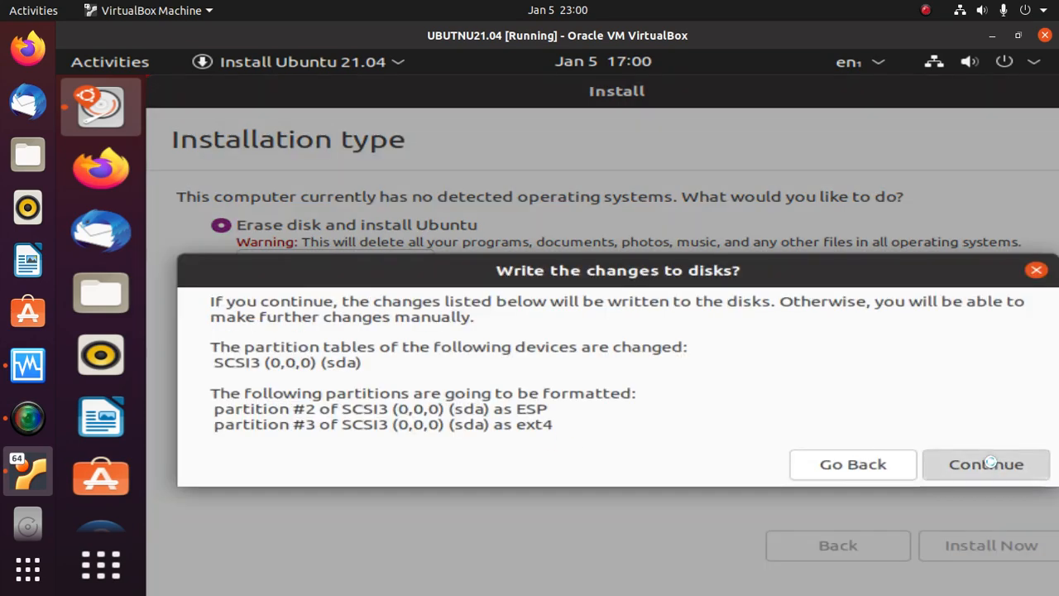
click(980, 463)
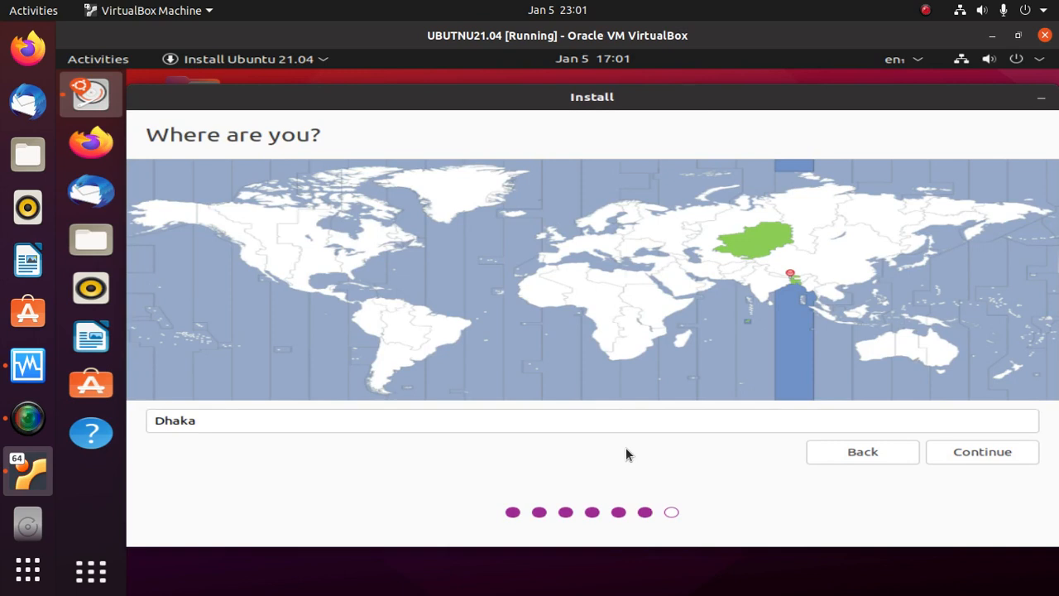
- Pick Chicago as the timezone on the map and continue
click(635, 303)
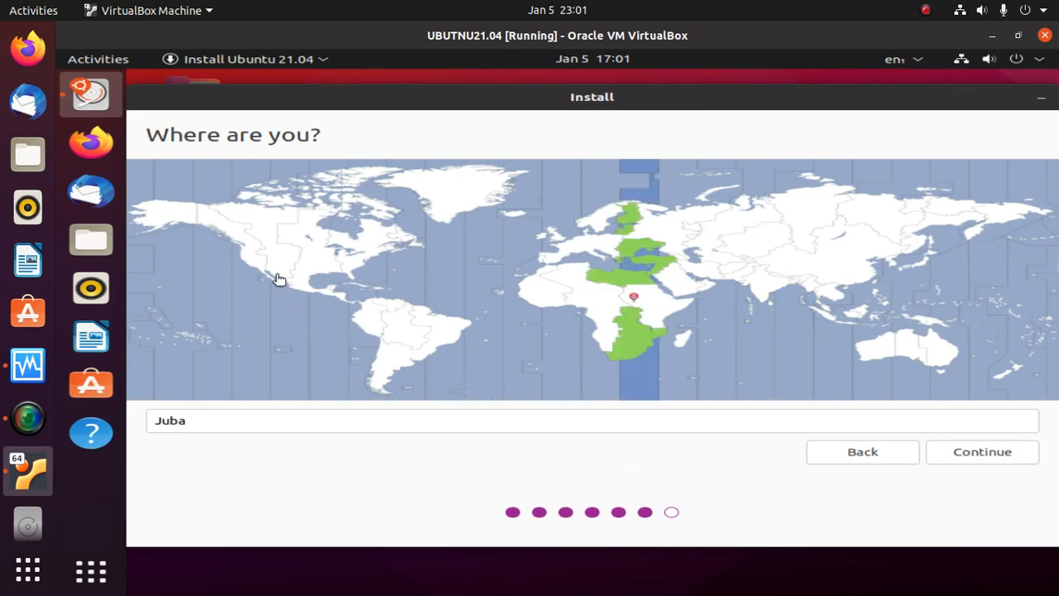
click(270, 230)
click(303, 258)
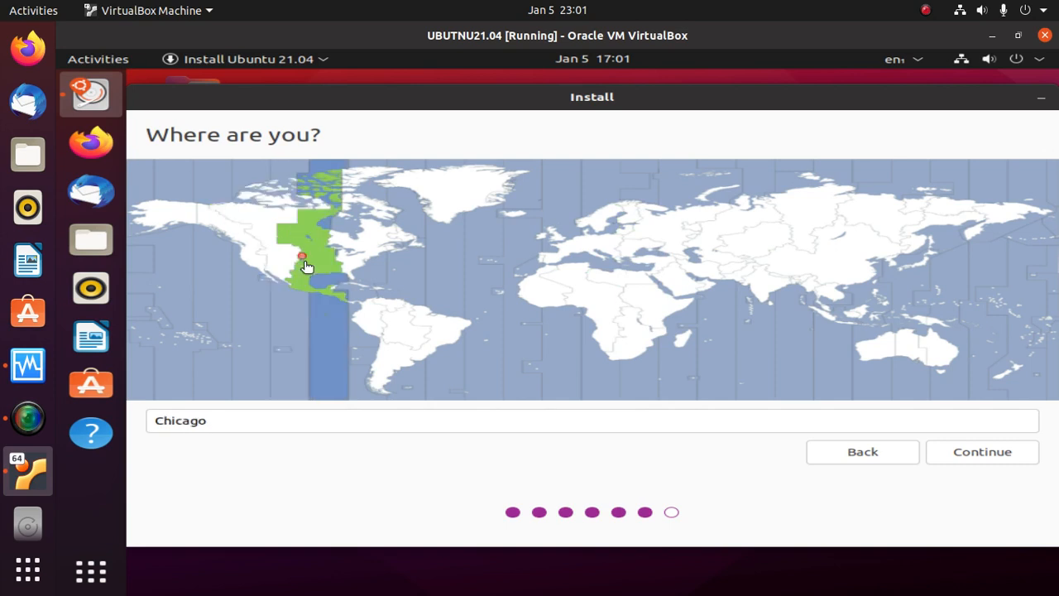
click(974, 453)
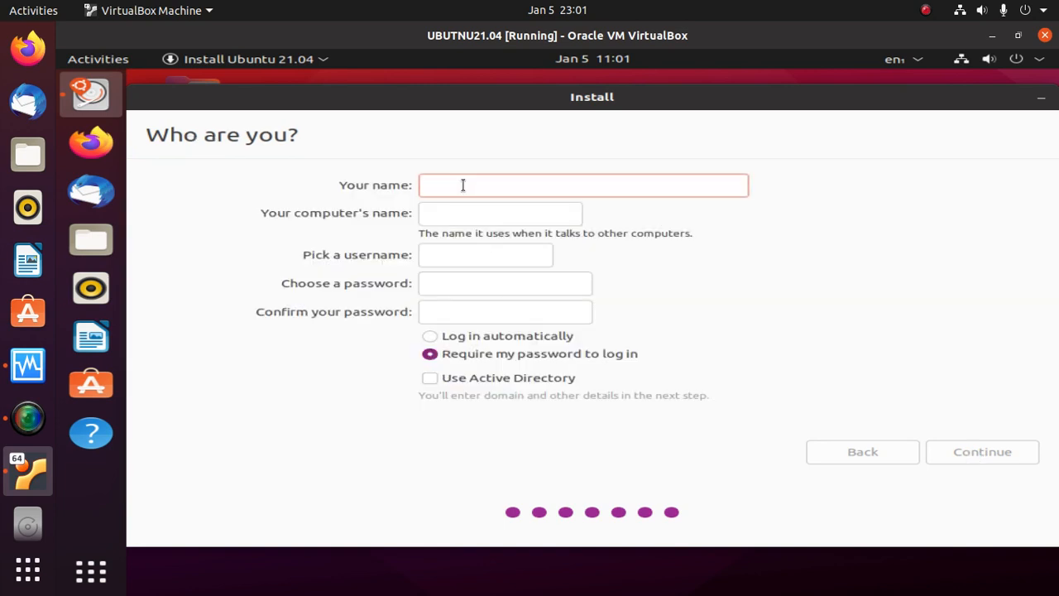
- Enter the user's full name and select the generated username for editing
text(Jhon)
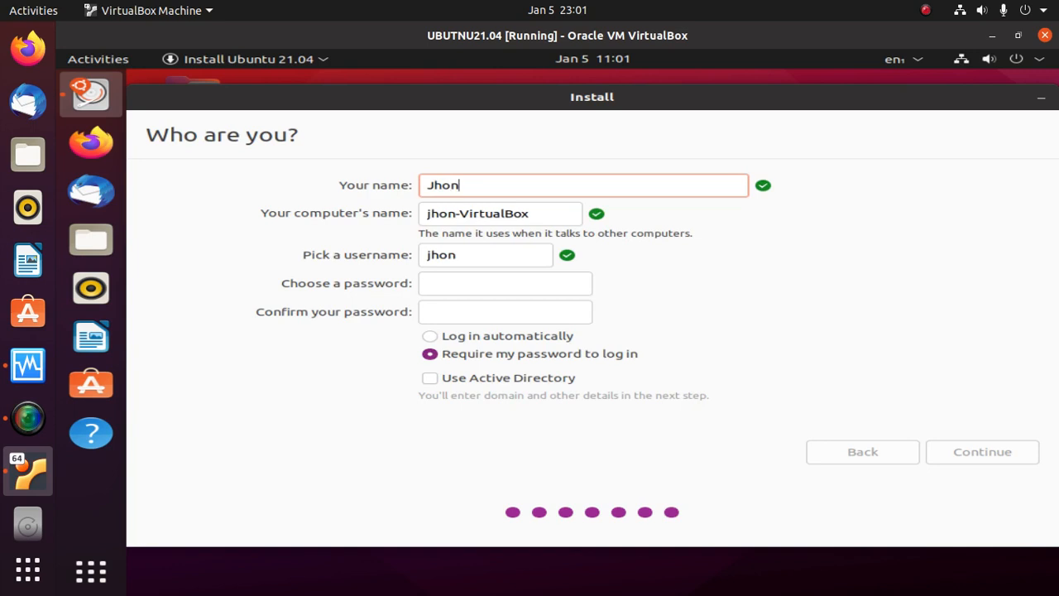
click(459, 256)
drag(462, 256, 382, 267)
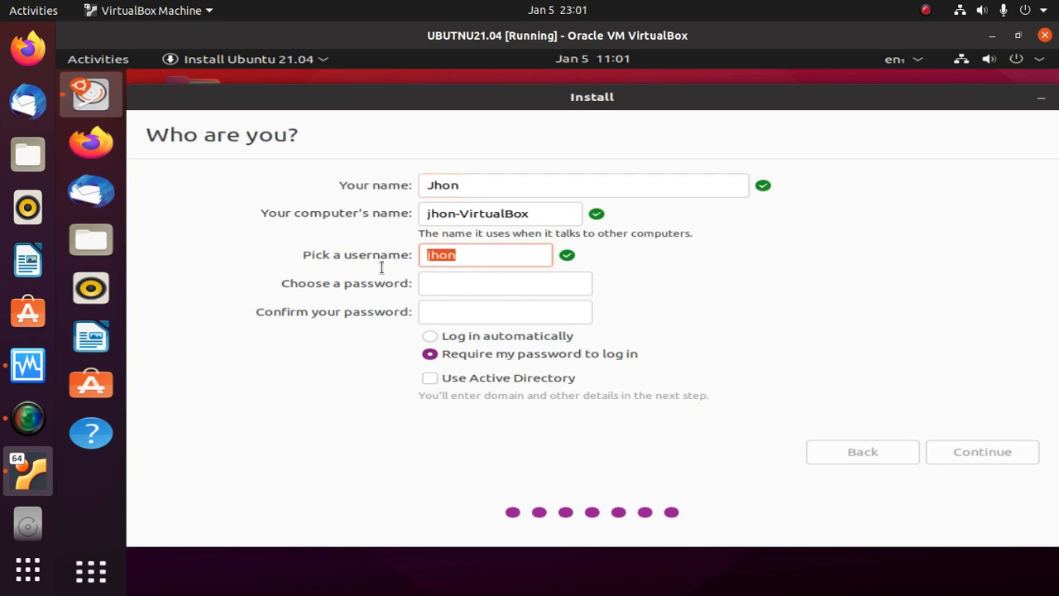
- Enter and confirm the account password, then submit the details to start installing
click(426, 282)
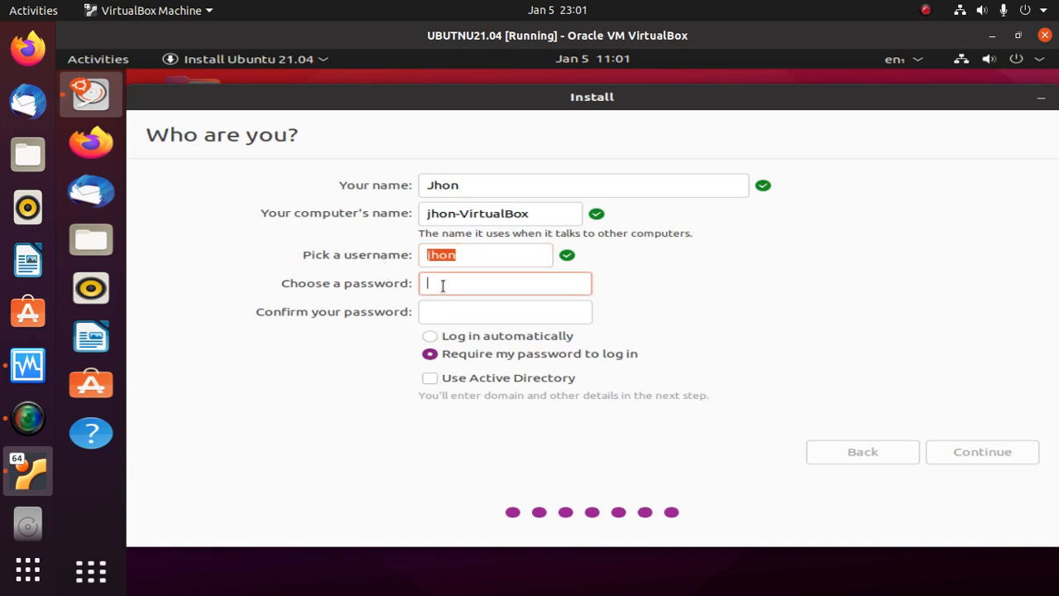
text(123456789)
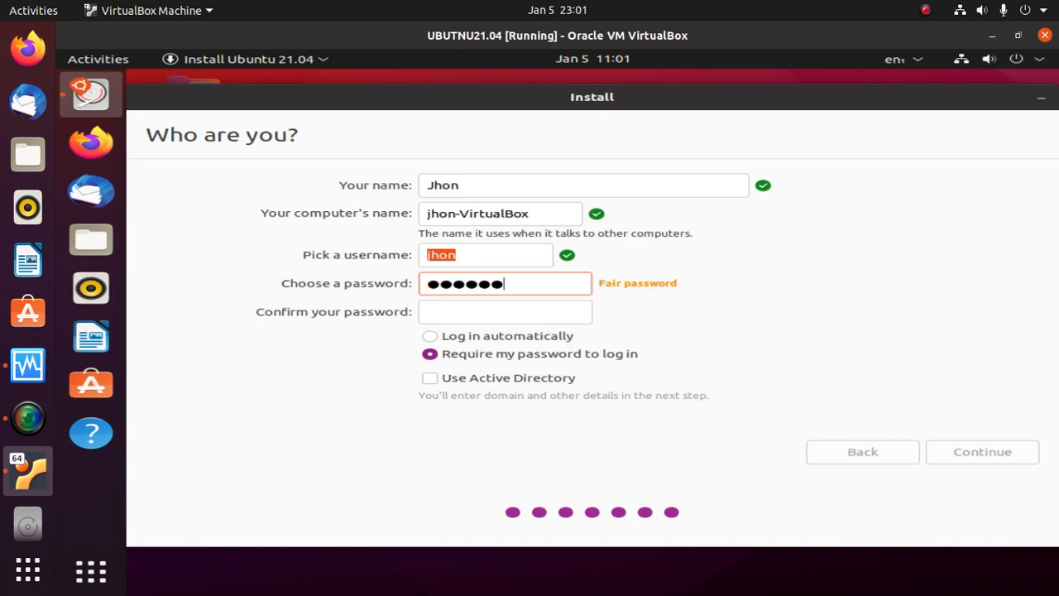
click(455, 311)
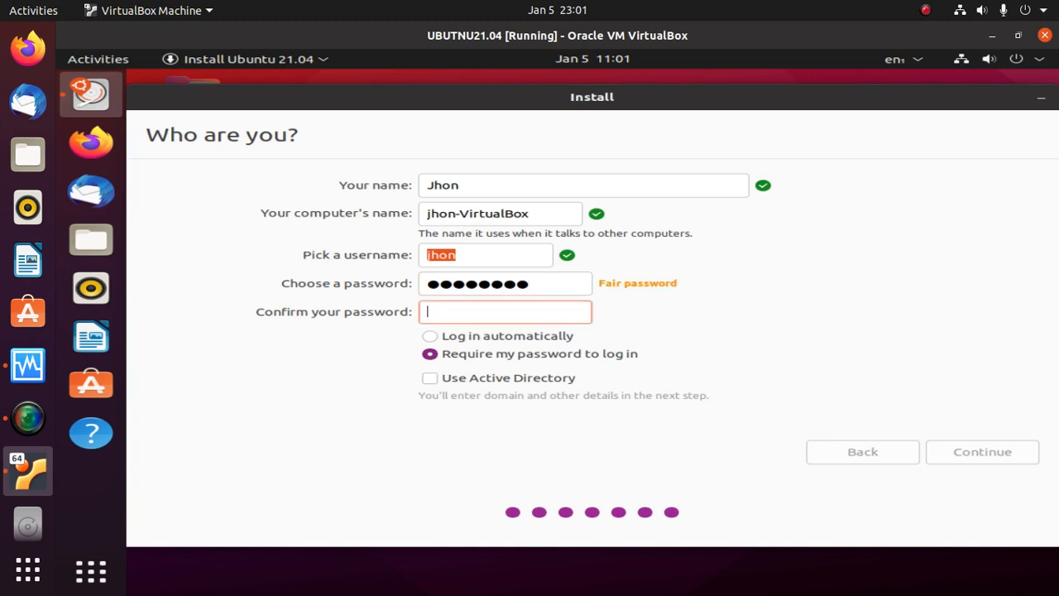
text(123456789)
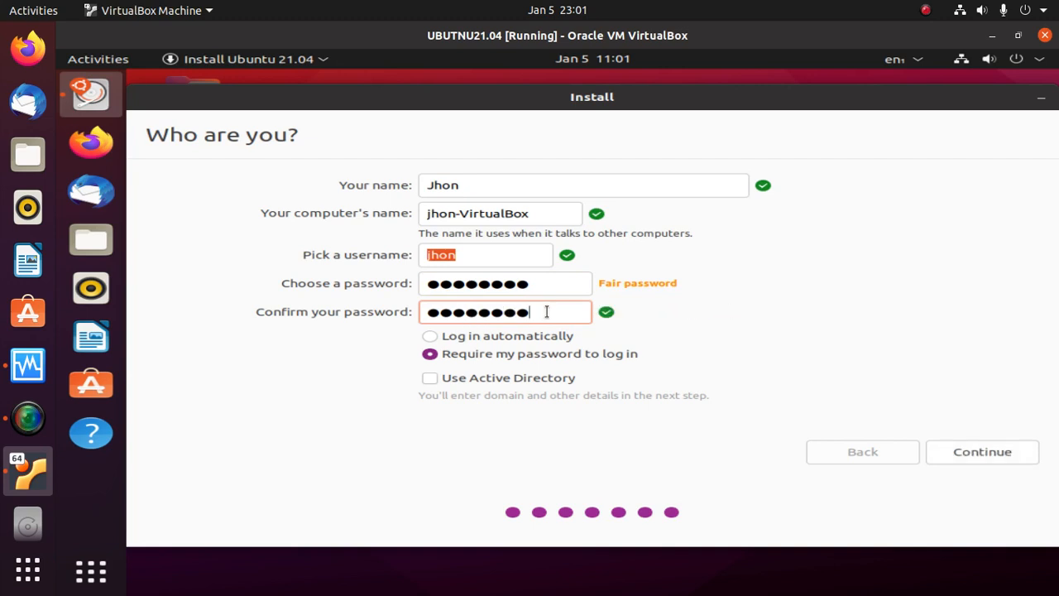
drag(534, 312, 420, 312)
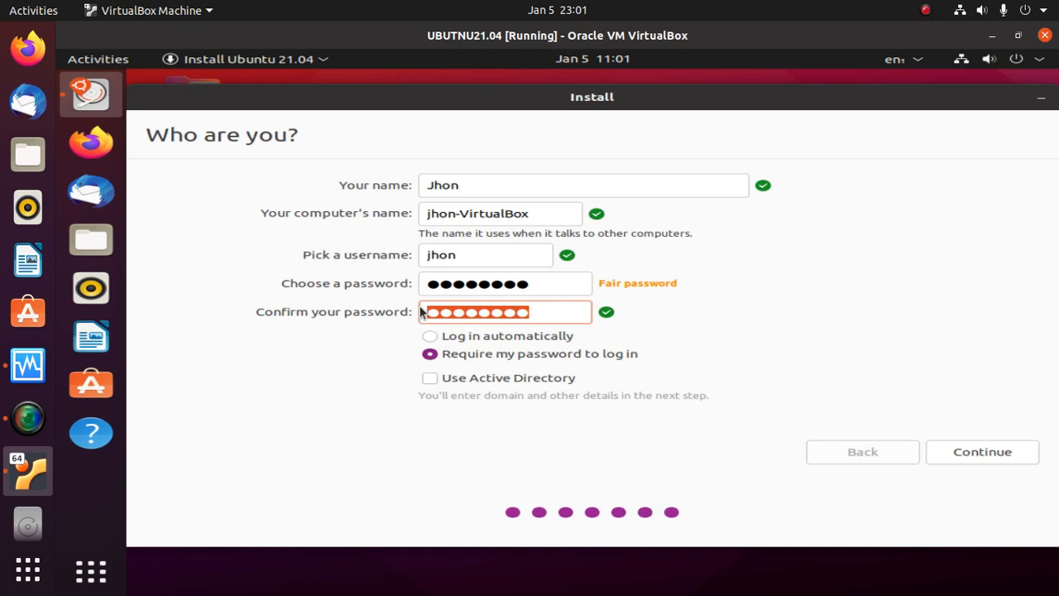
click(981, 452)
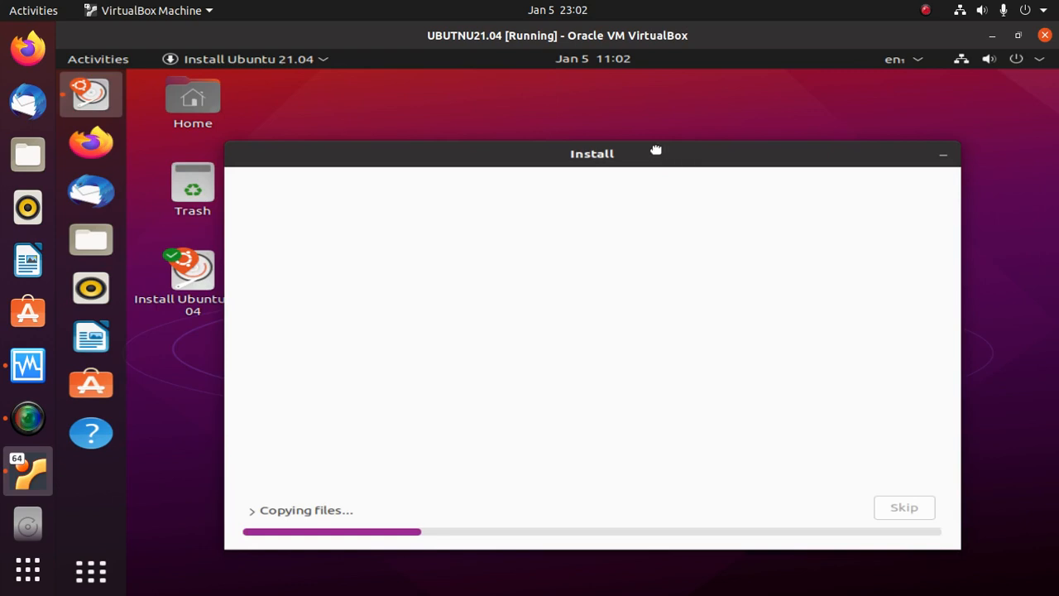
- Move the installer window higher while Ubuntu copies files and installs
drag(656, 150, 661, 128)
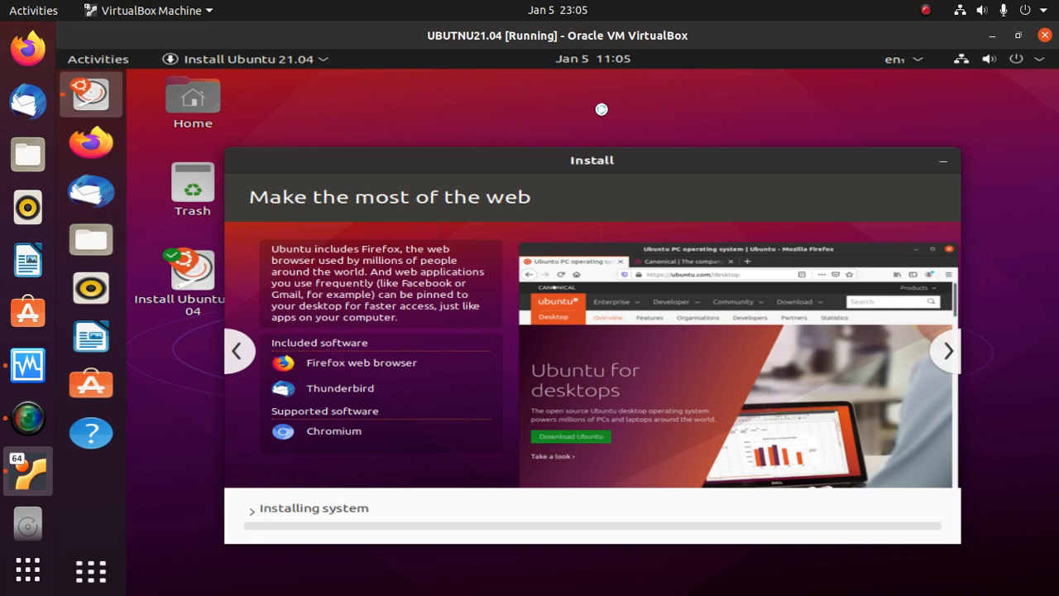
drag(610, 157, 639, 120)
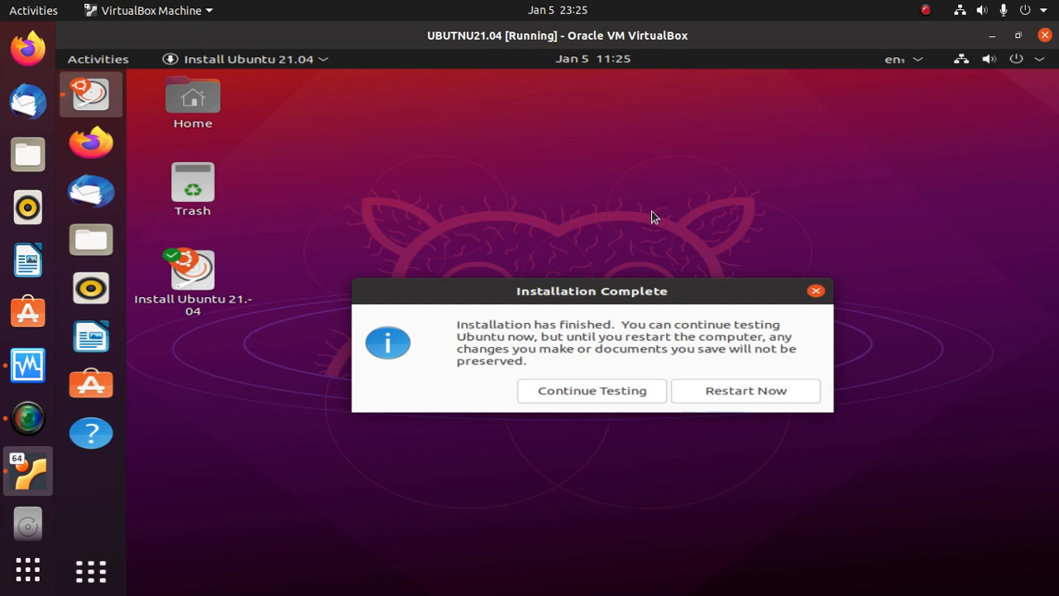
- Restart the VM and continue past the remove-installation-medium prompt
click(735, 389)
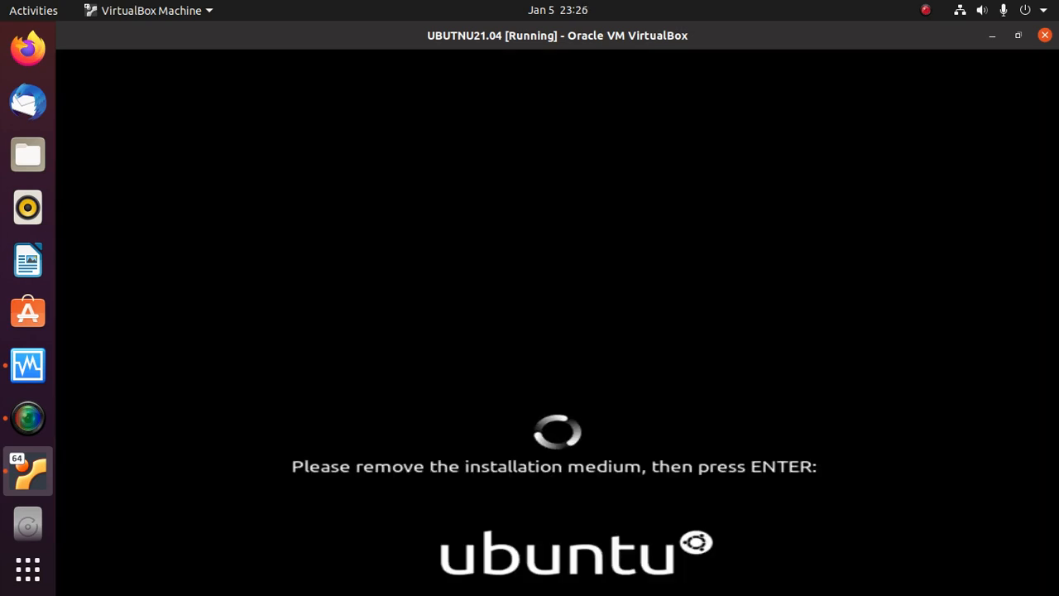
key(Return)
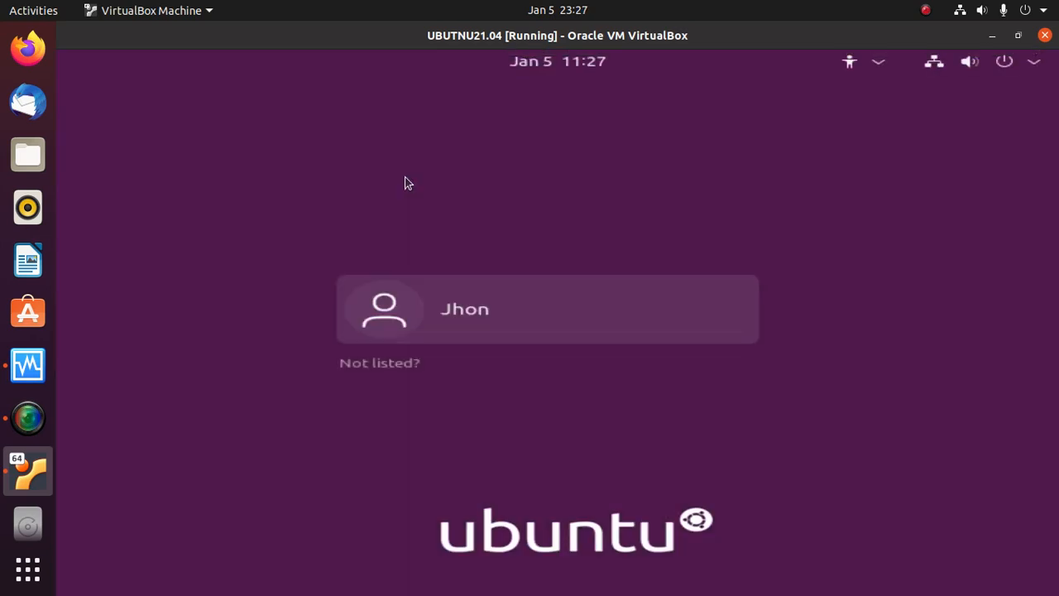
- Log in to the new user account with its password
click(502, 314)
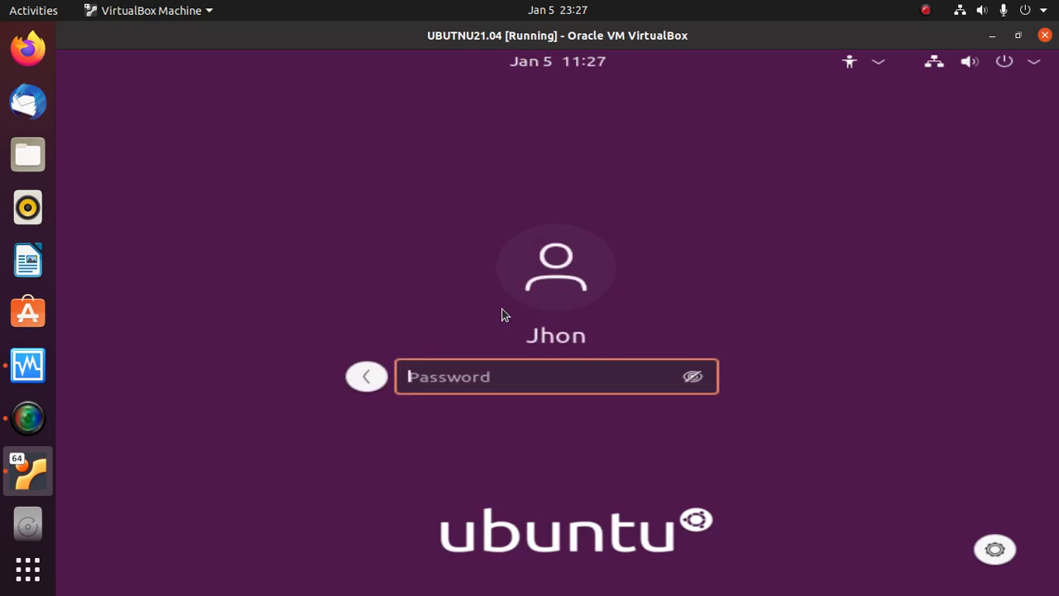
text(•••)
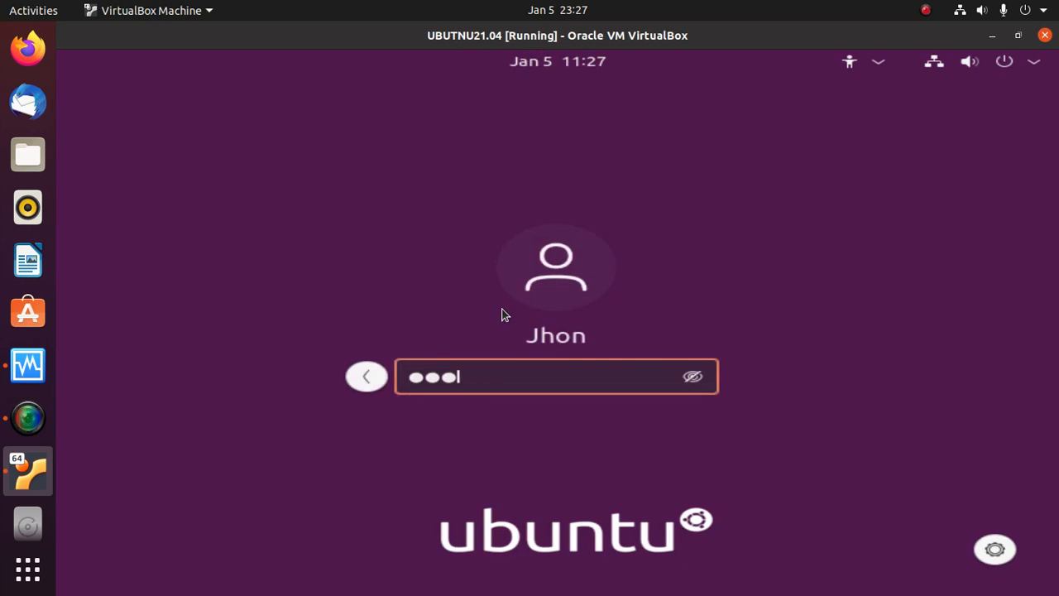
text(••••••)
key(Return)
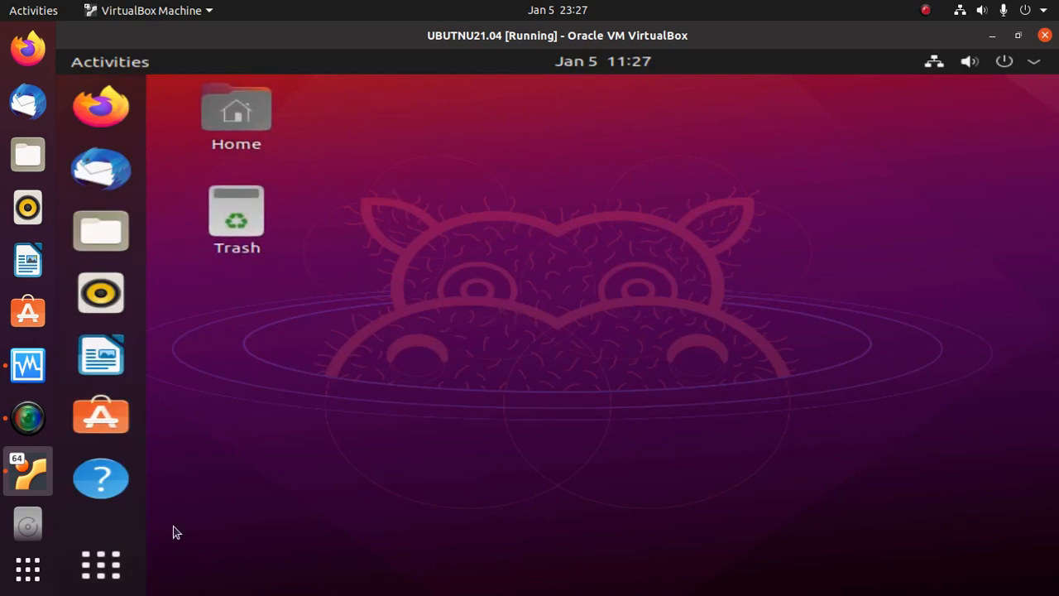
- Minimize Files and finish the welcome setup, skipping online accounts and declining system-info reporting
click(100, 234)
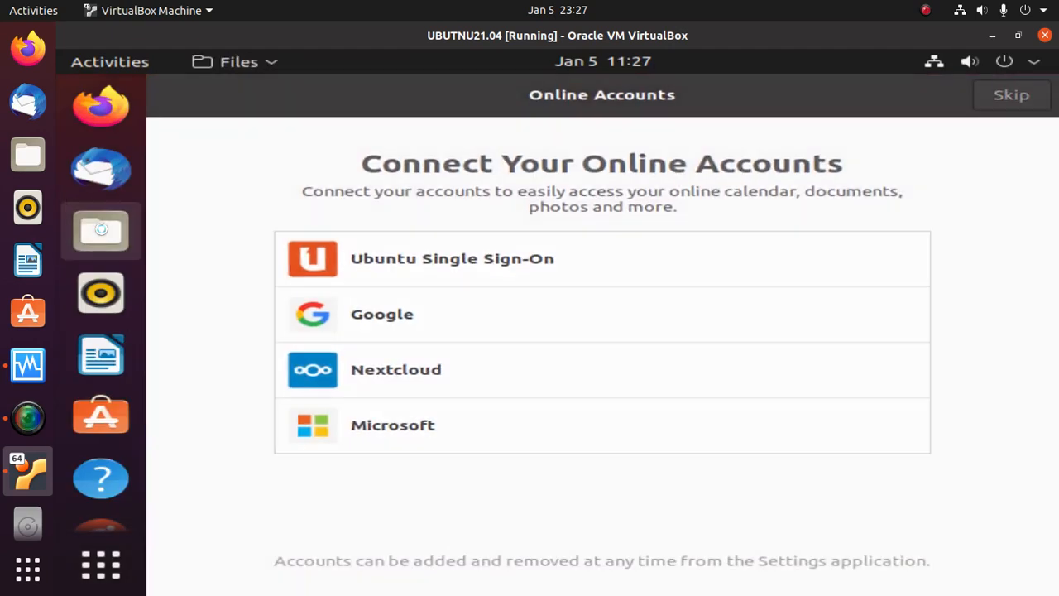
click(930, 94)
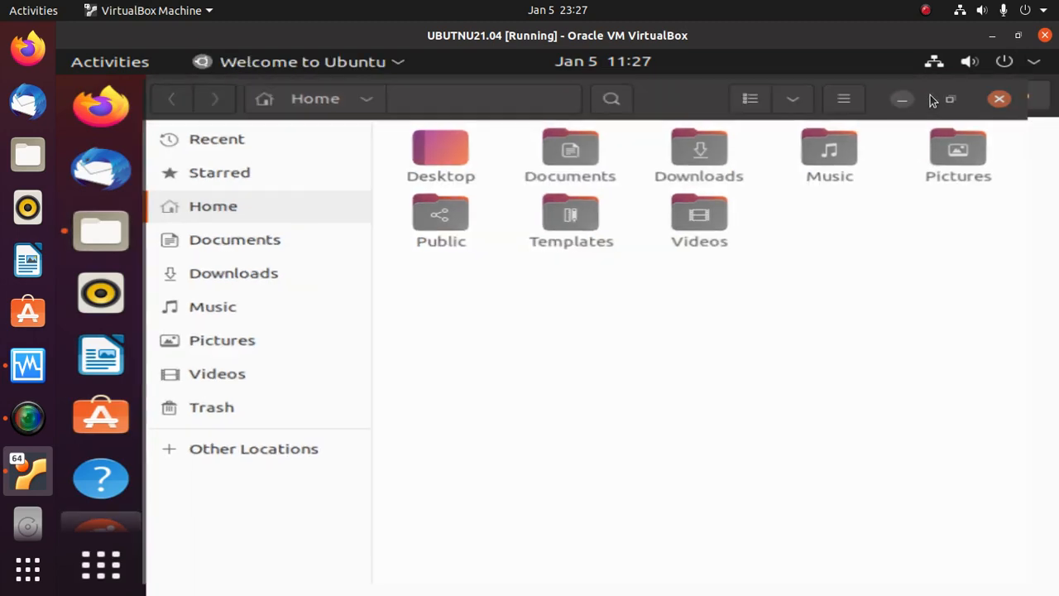
click(1001, 96)
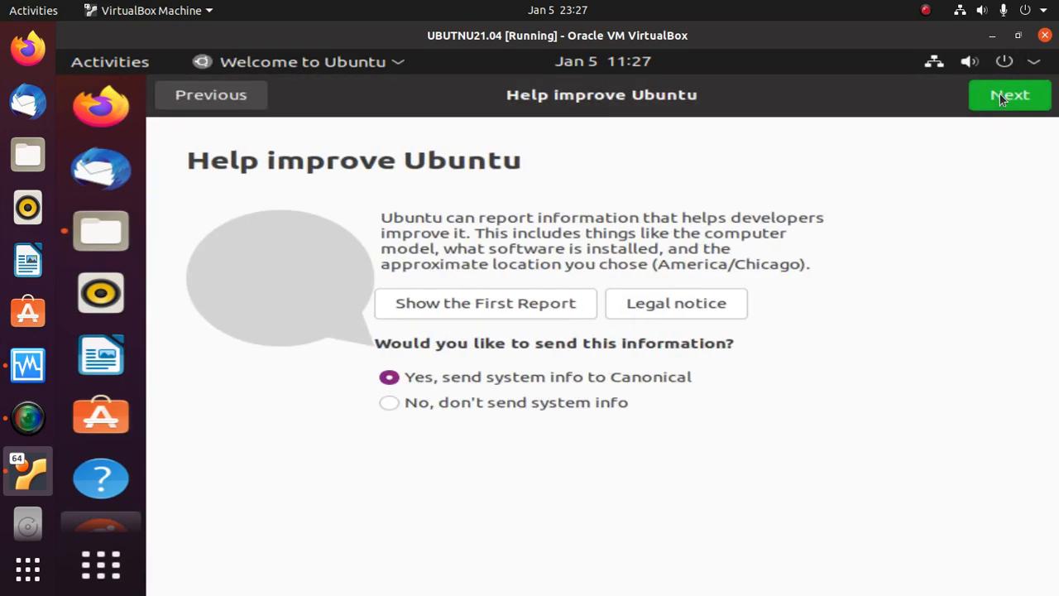
click(582, 402)
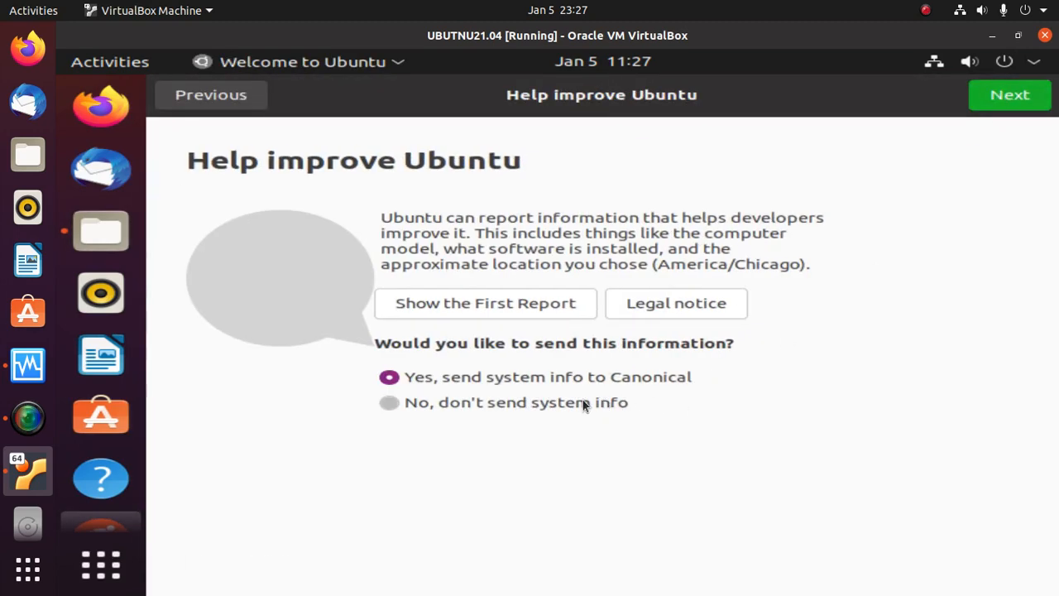
click(1013, 97)
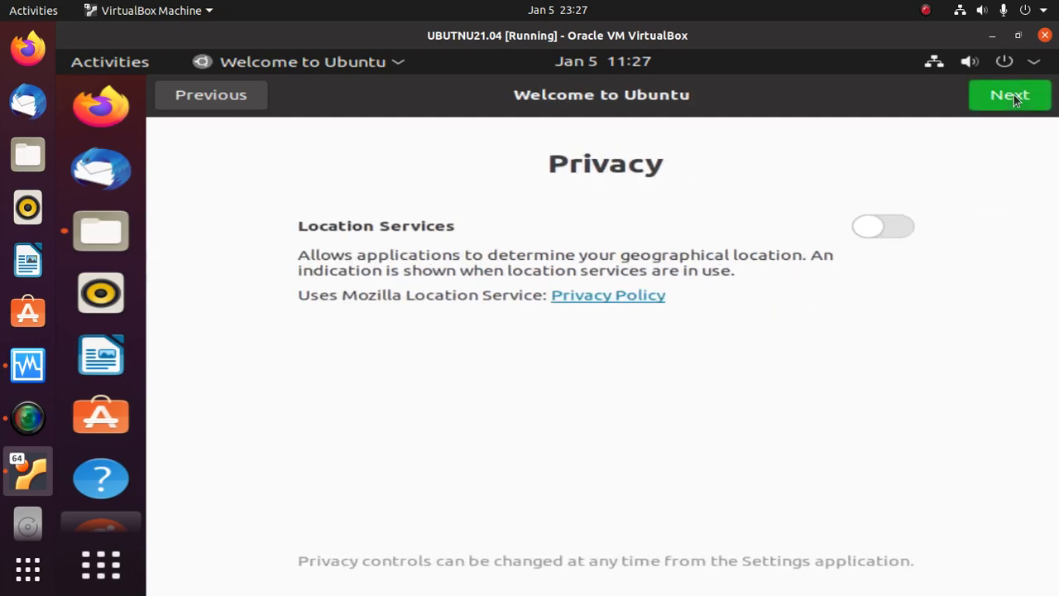
click(1012, 96)
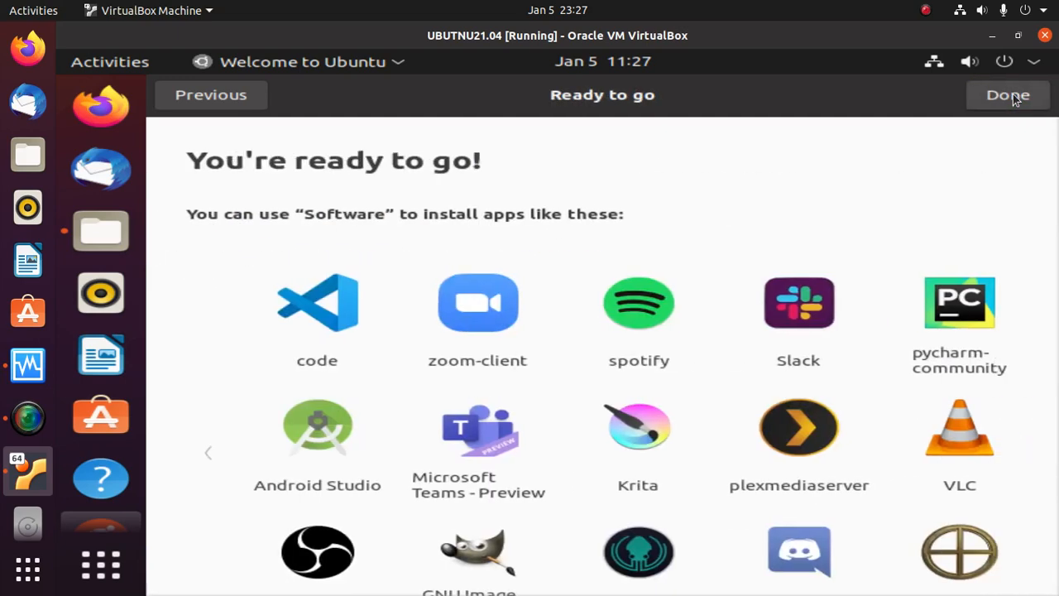
click(1012, 97)
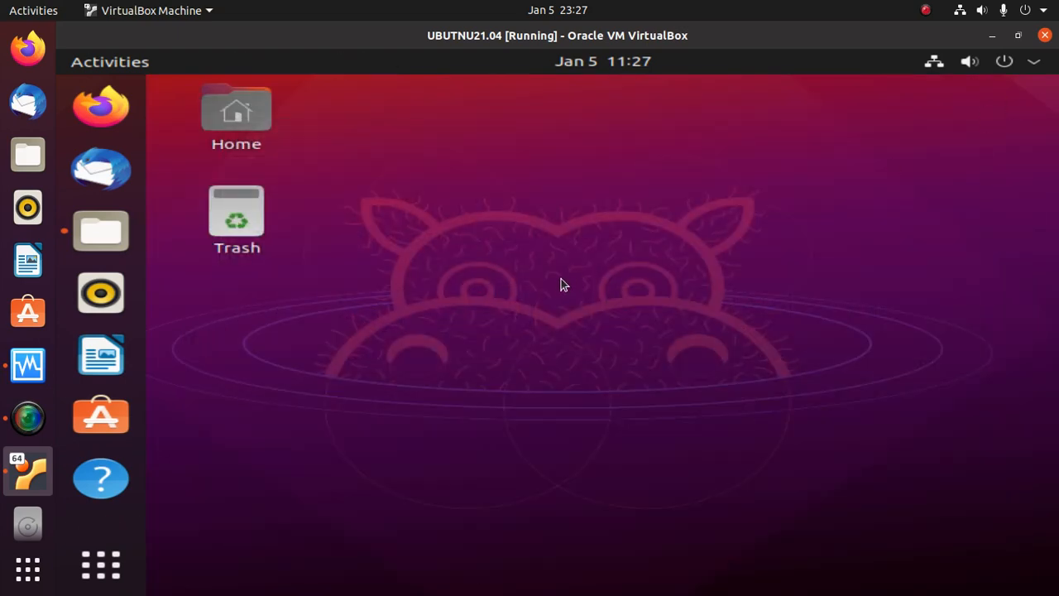